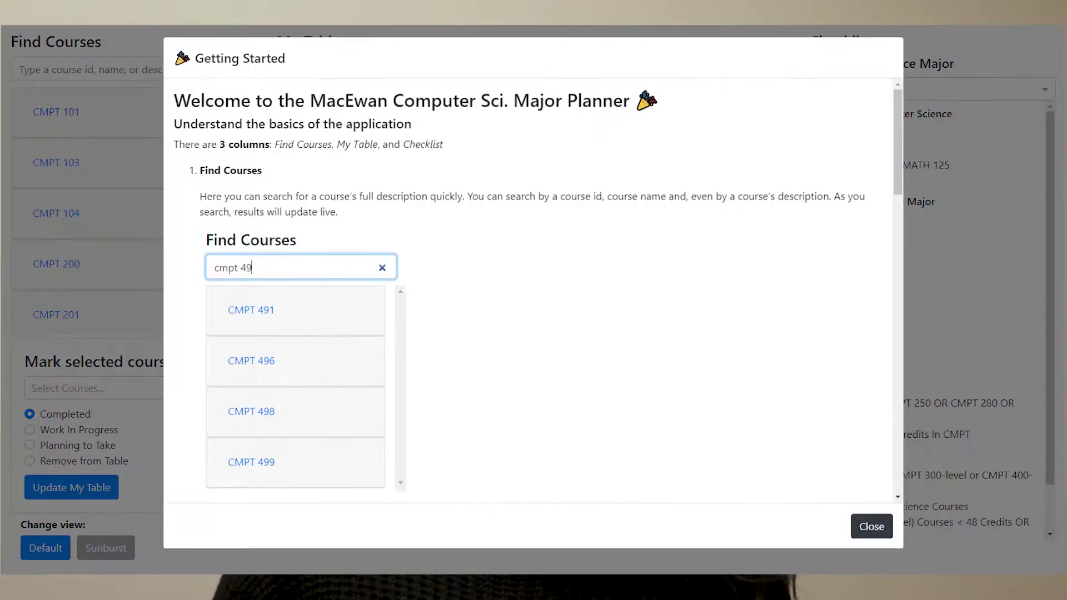
Step: Scroll through the Getting Started guide down to its Checklist section
scroll(484, 309, "down", 3)
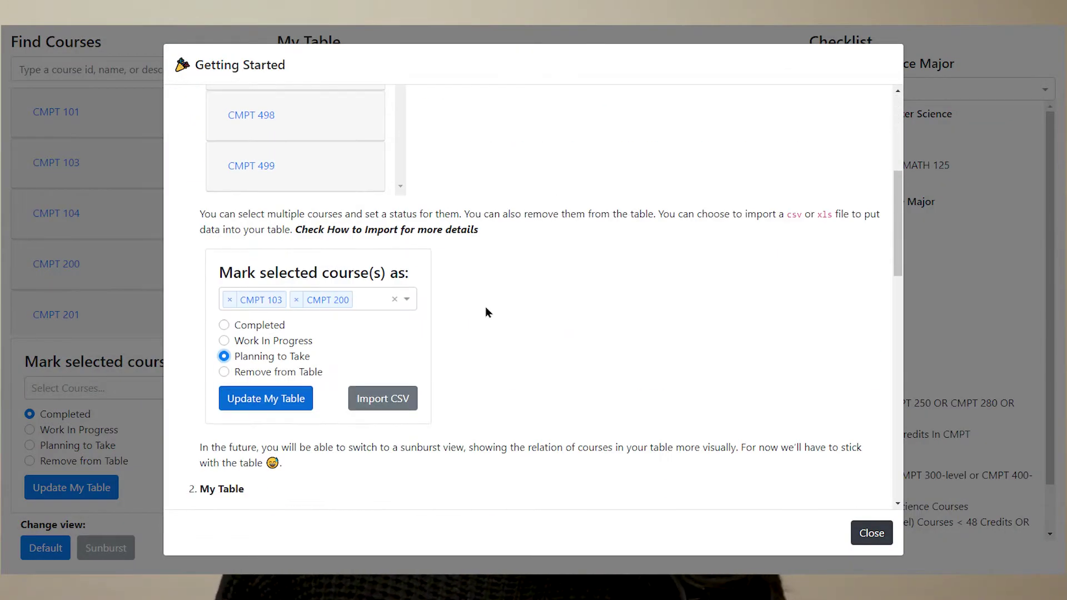
scroll(486, 306, "down", 3)
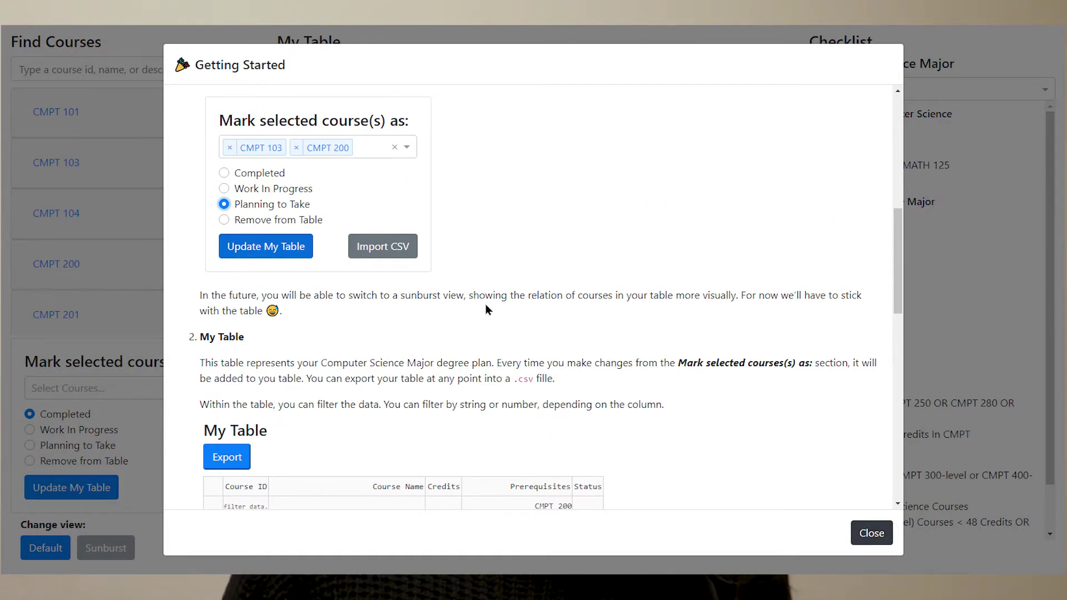
scroll(485, 306, "down", 5)
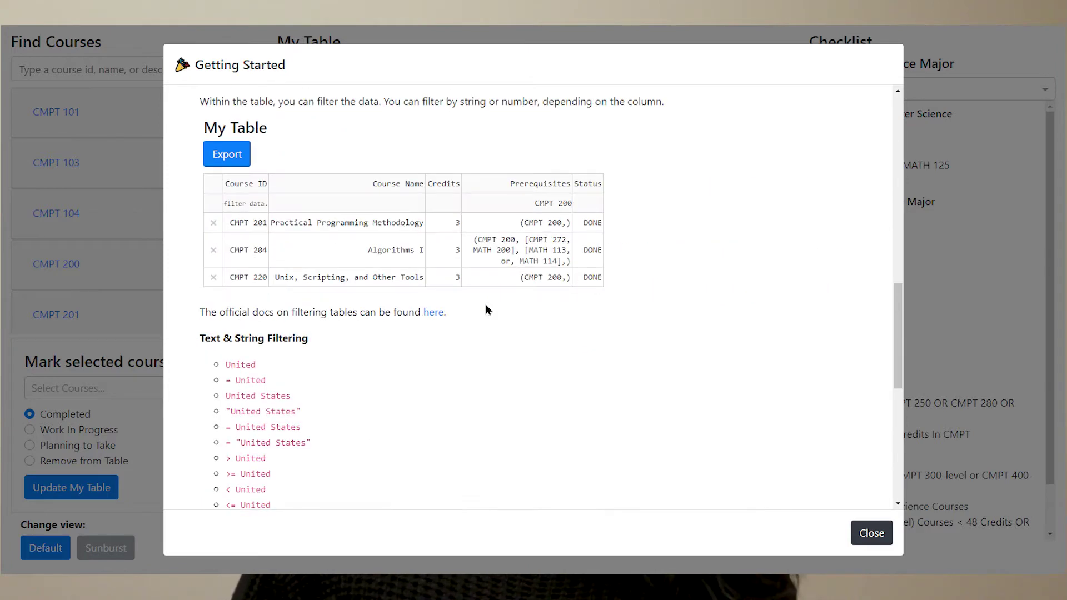
scroll(485, 310, "down", 5)
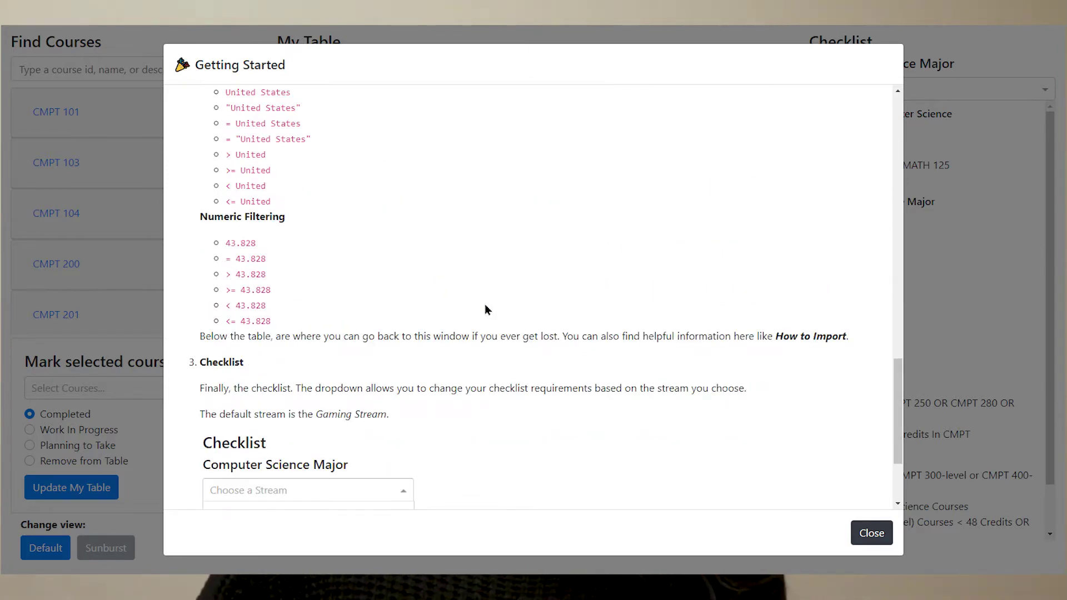
scroll(486, 309, "down", 2)
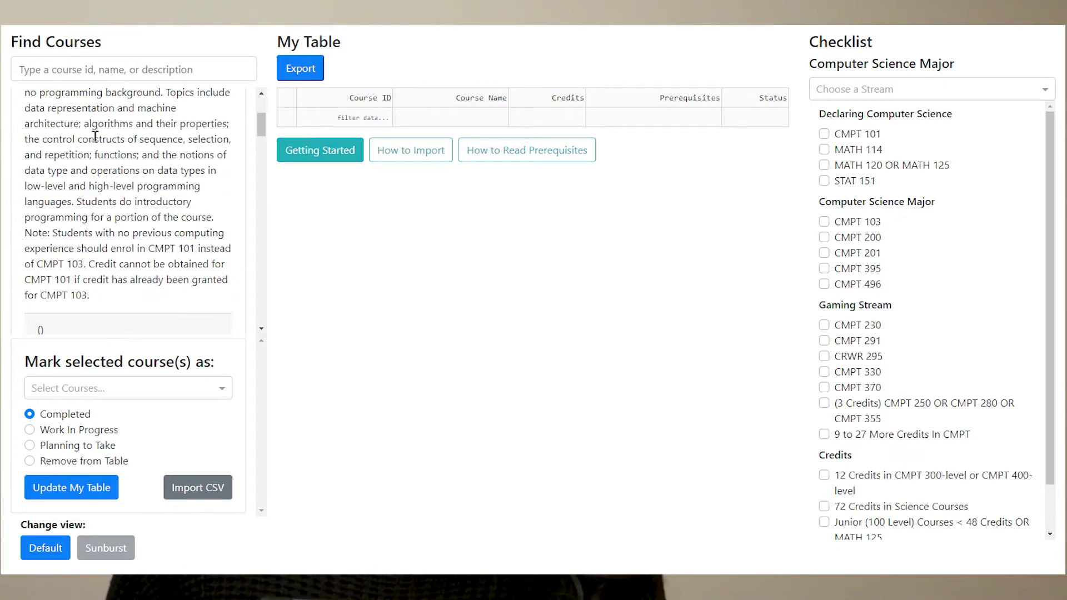
scroll(93, 144, "down", 3)
left_click(66, 230)
scroll(77, 229, "down", 10)
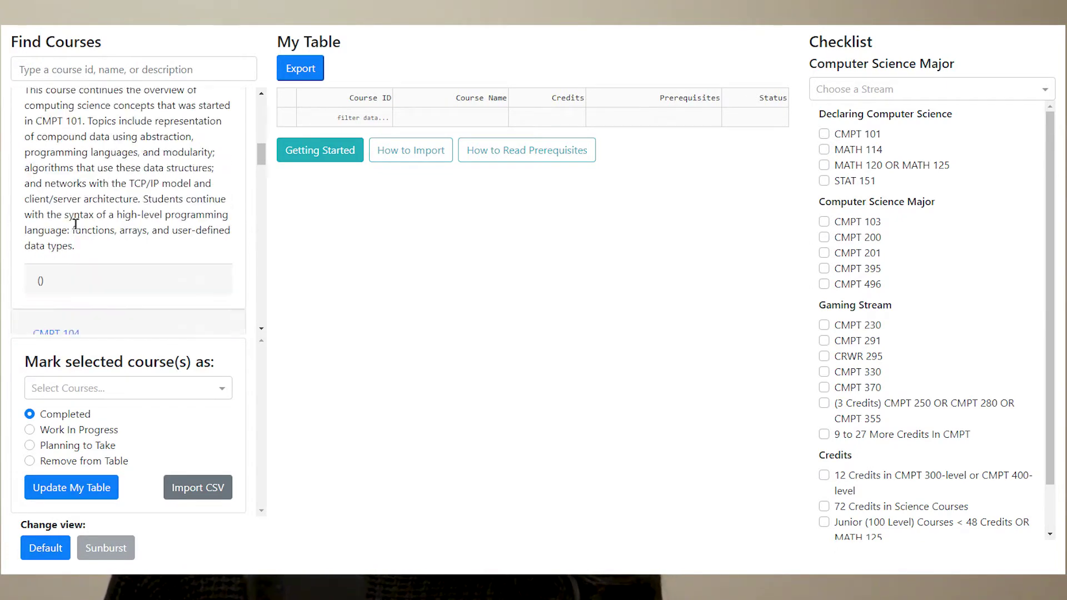
left_click(69, 209)
scroll(75, 217, "down", 3)
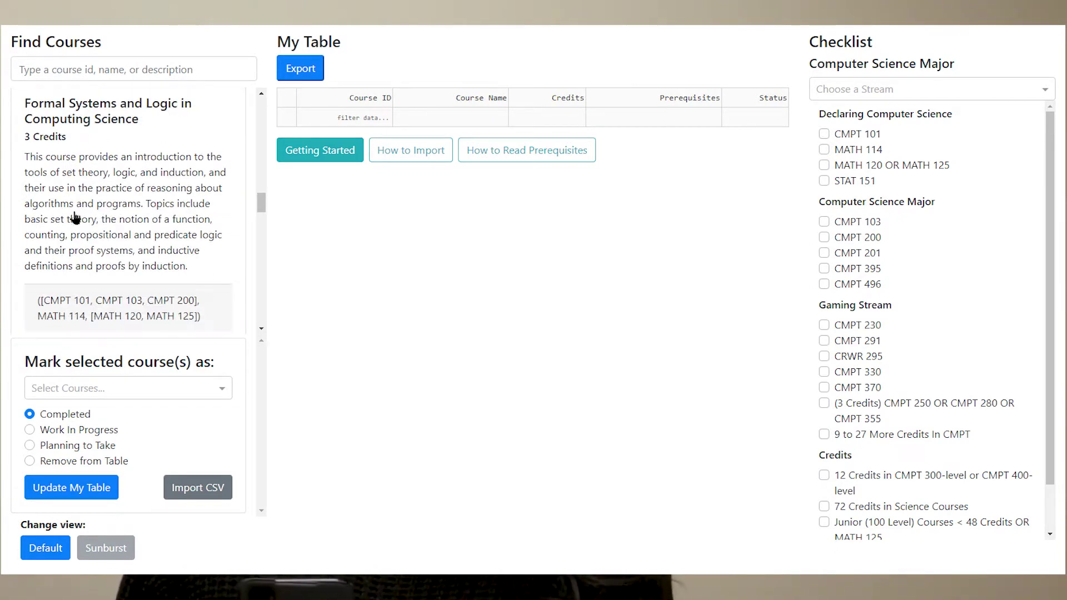
left_click(91, 73)
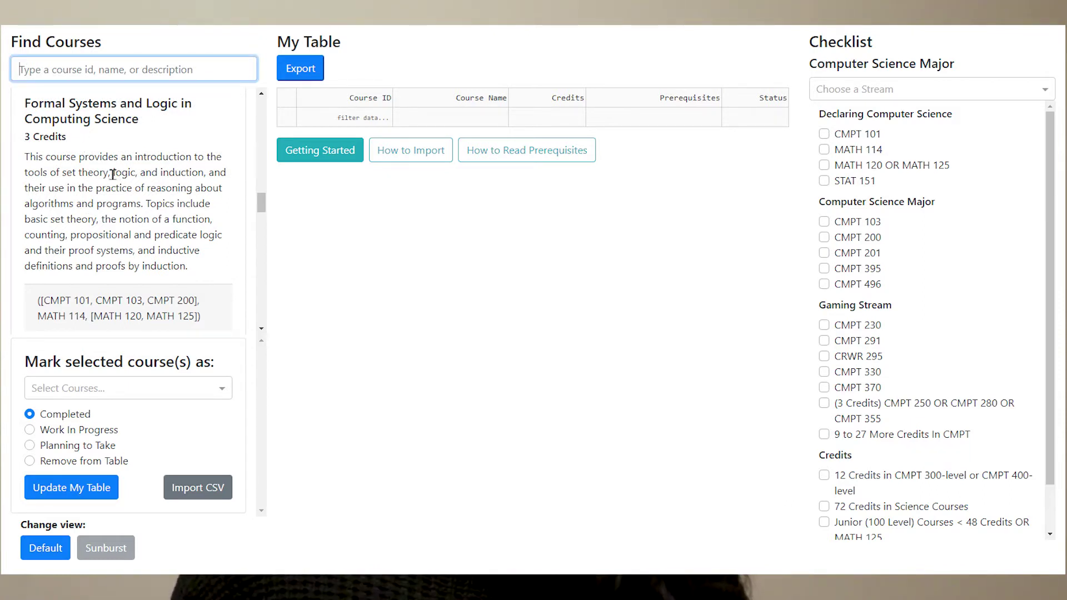
left_click_drag(114, 173, 204, 177)
key("ctrl+c")
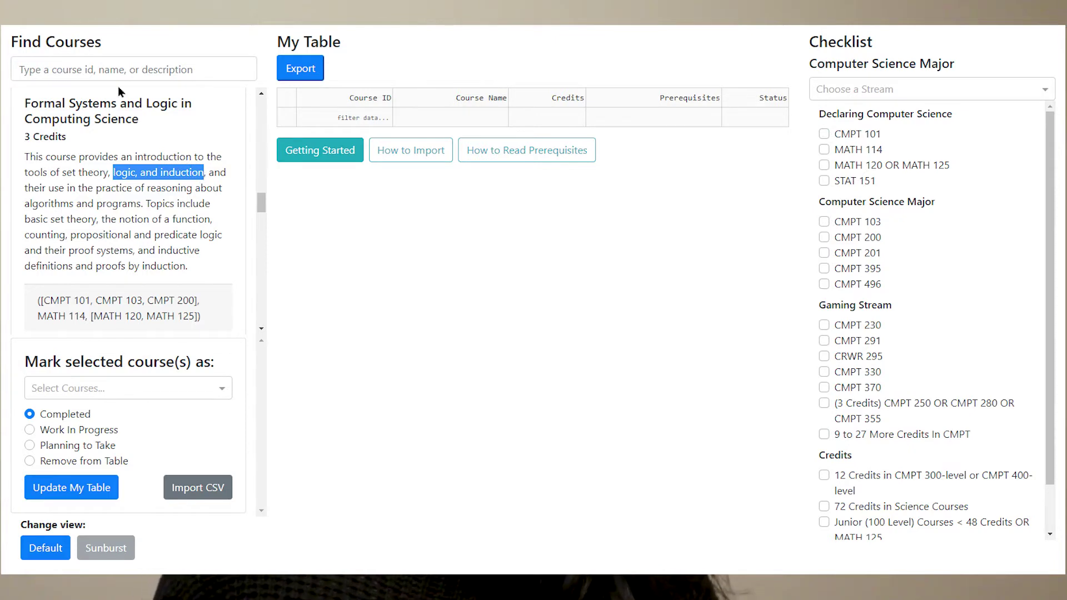
left_click(109, 71)
key("ctrl+v")
scroll(149, 201, "up", 1)
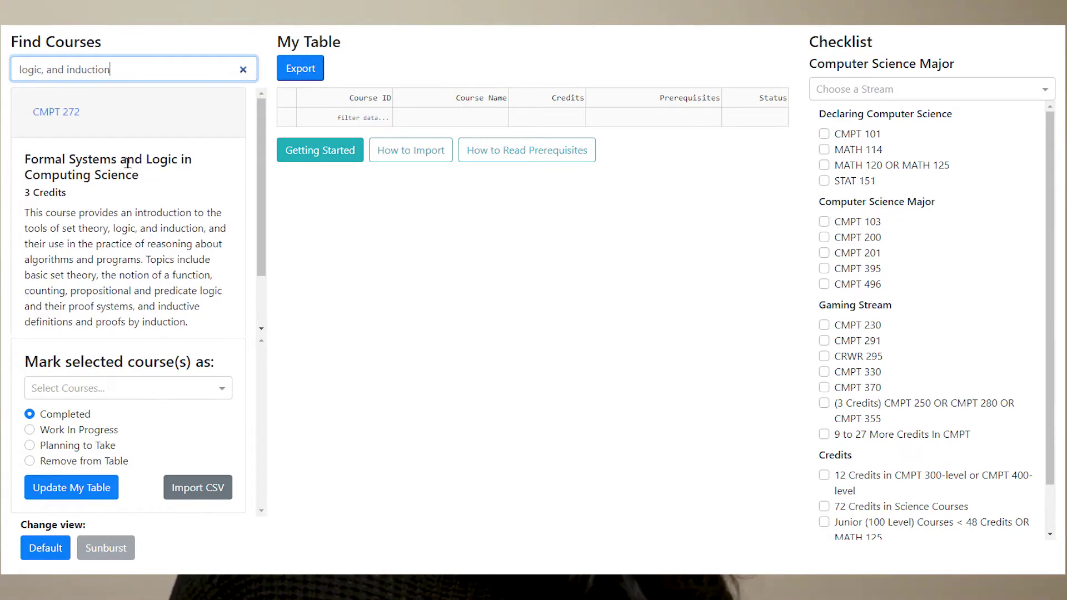
left_click(43, 117)
left_click(119, 76)
key("ctrl+a")
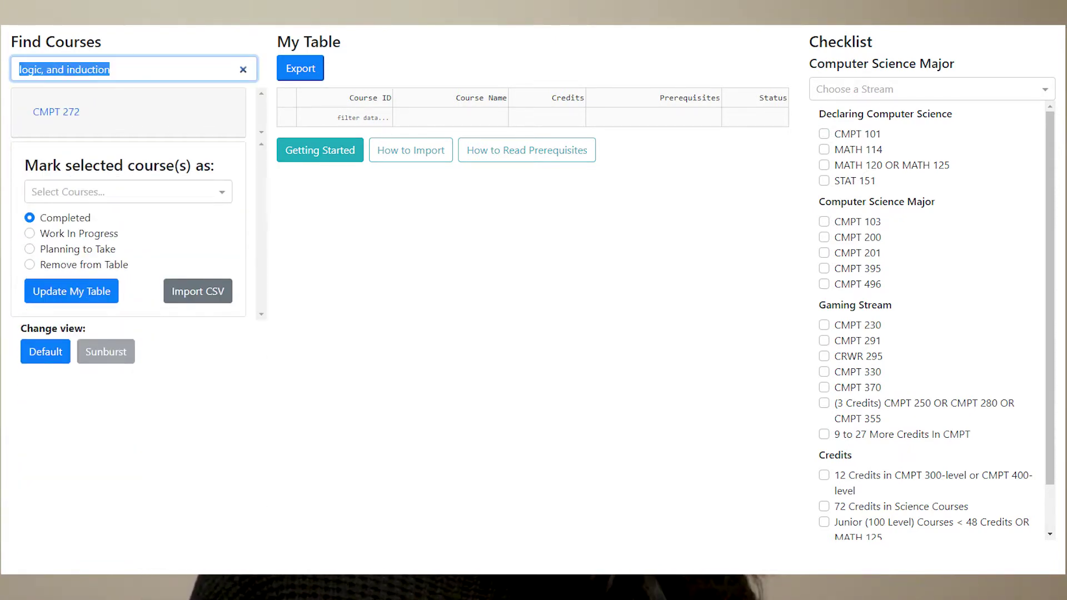
type("cmpt1-1")
key("BackSpace")
key("BackSpace")
key("BackSpace")
type("1")
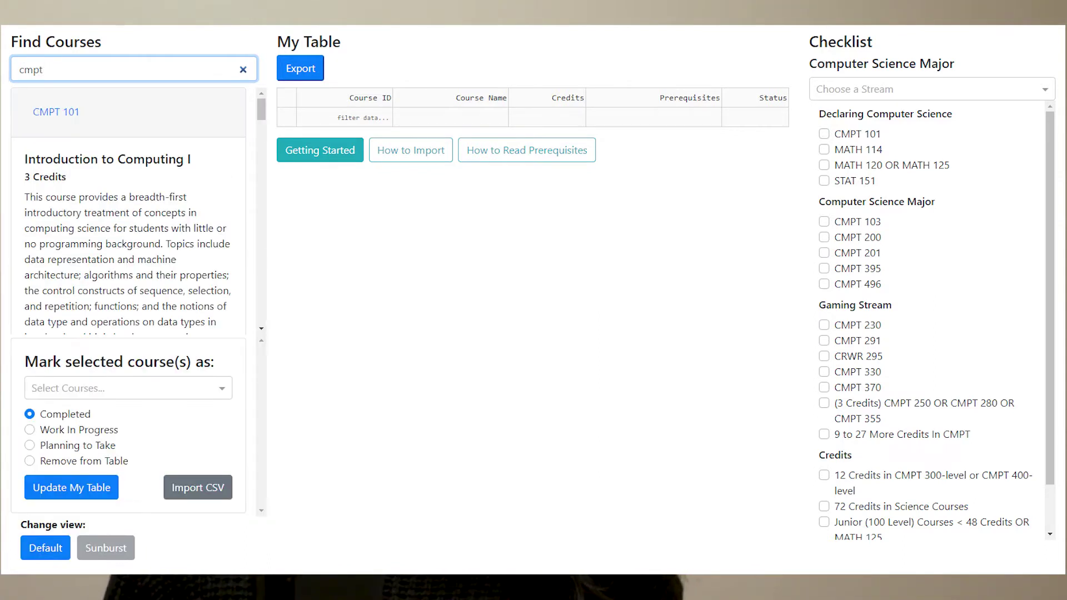
type("01")
key("BackSpace")
key("BackSpace")
key("BackSpace")
key("BackSpace")
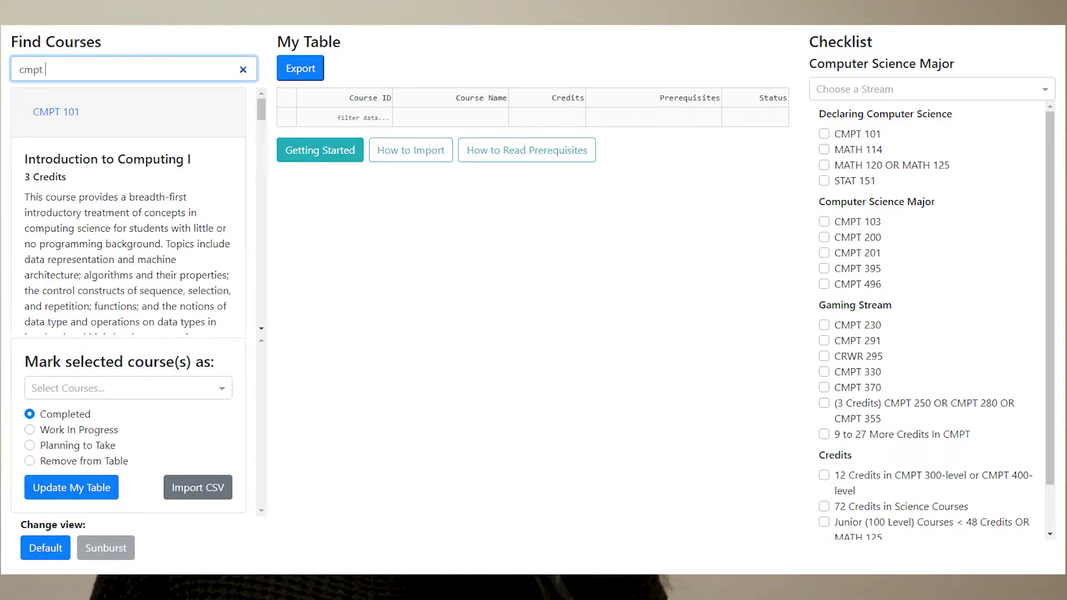
type("49")
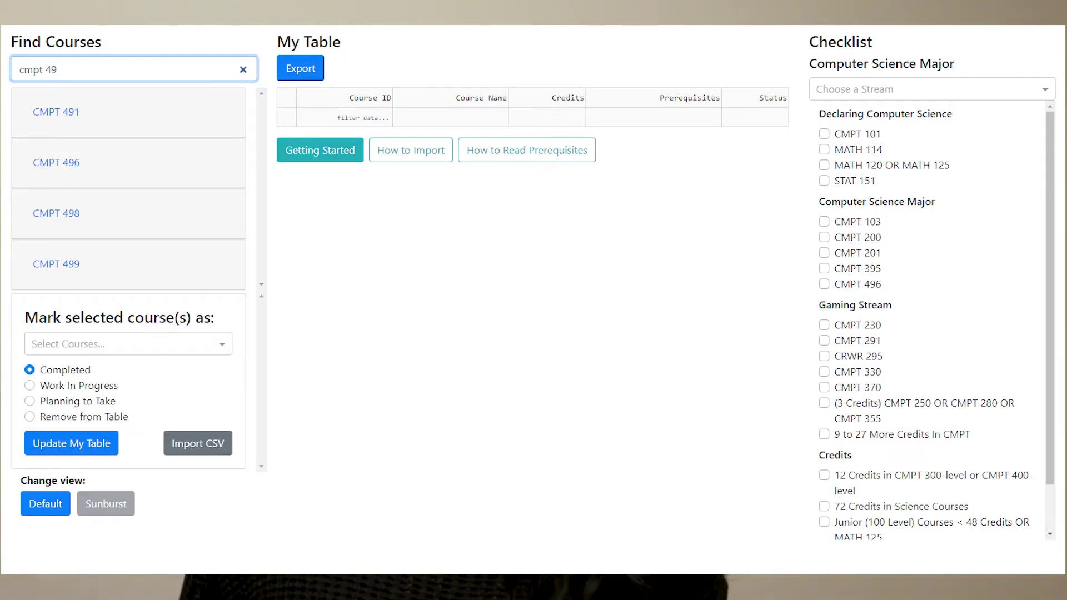
left_click(117, 274)
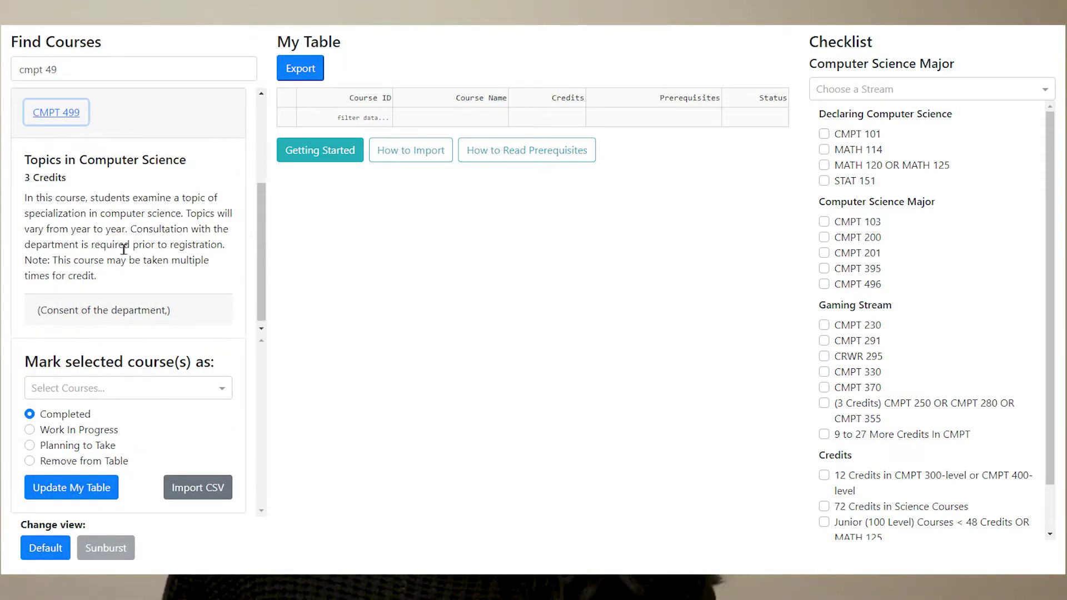
scroll(104, 194, "up", 3)
triple_click(93, 69)
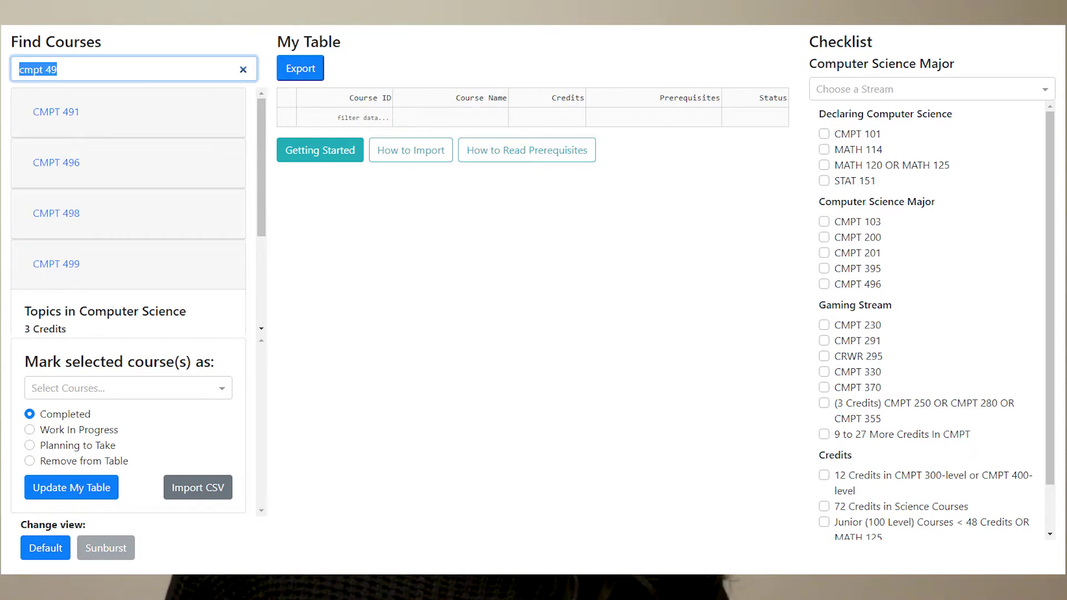
type("multipl")
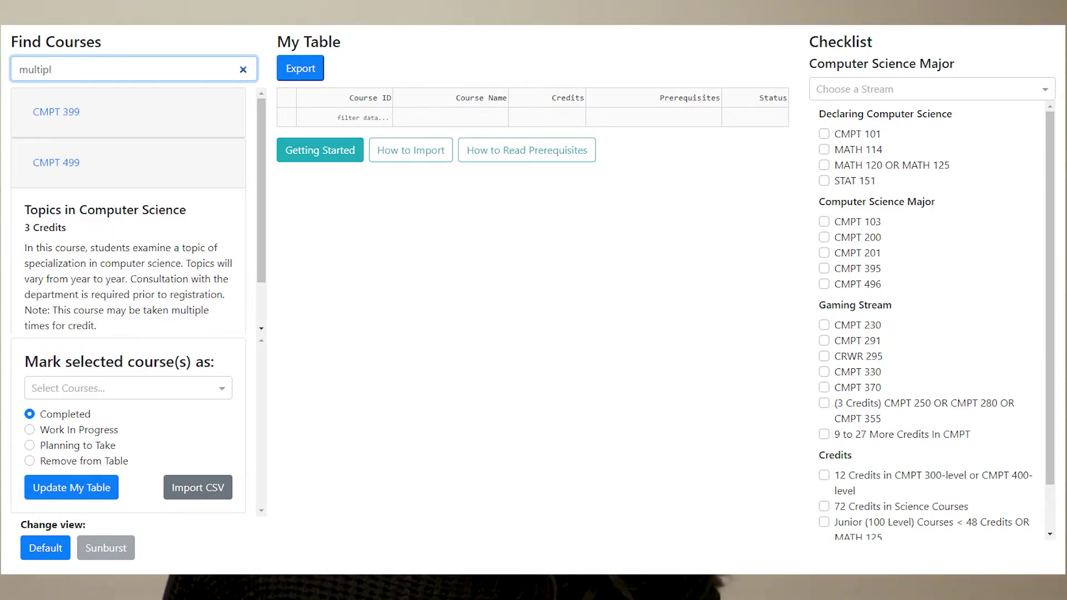
scroll(193, 190, "down", 1)
scroll(79, 136, "up", 1)
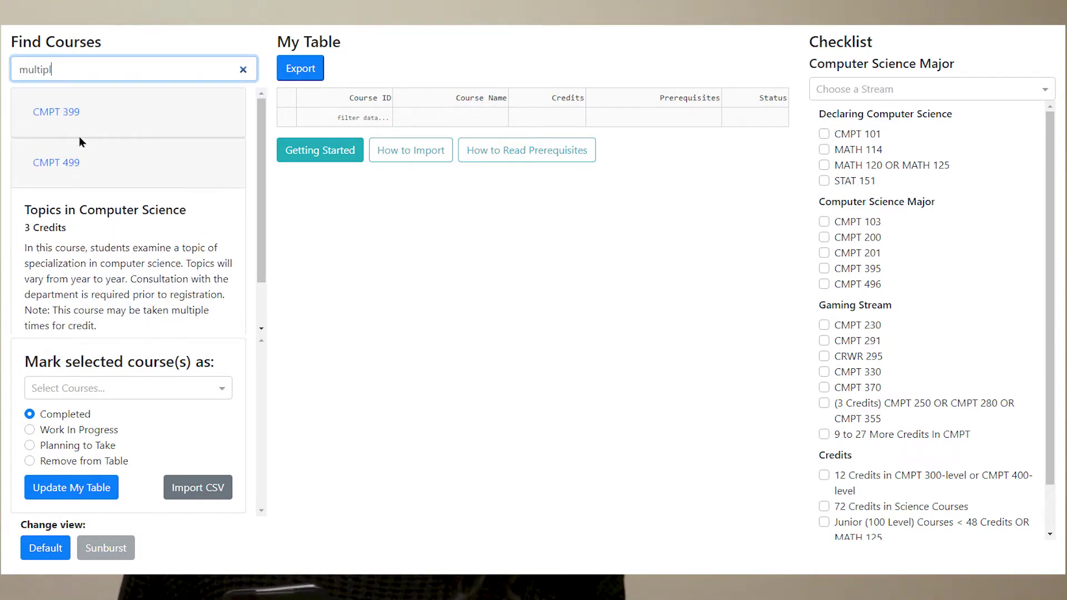
left_click(80, 132)
scroll(86, 181, "down", 3)
scroll(96, 185, "up", 1)
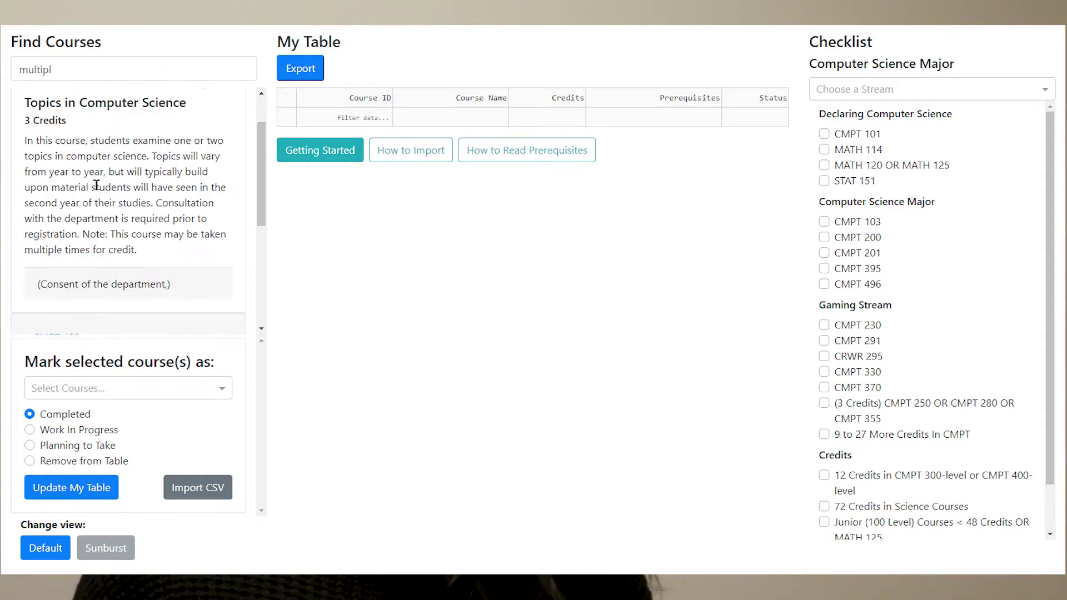
scroll(97, 185, "up", 1)
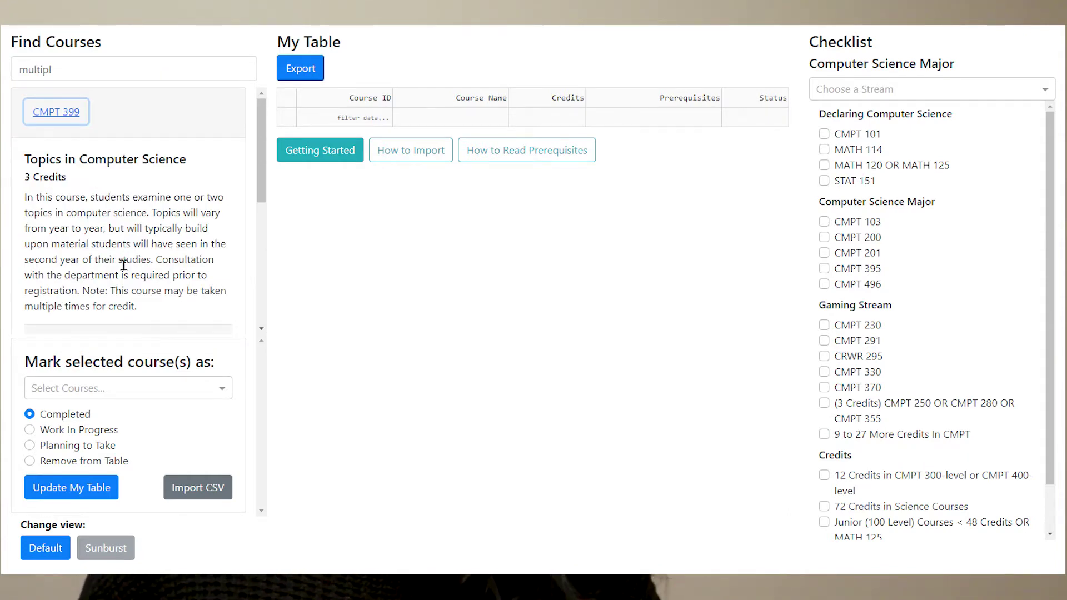
key("F5")
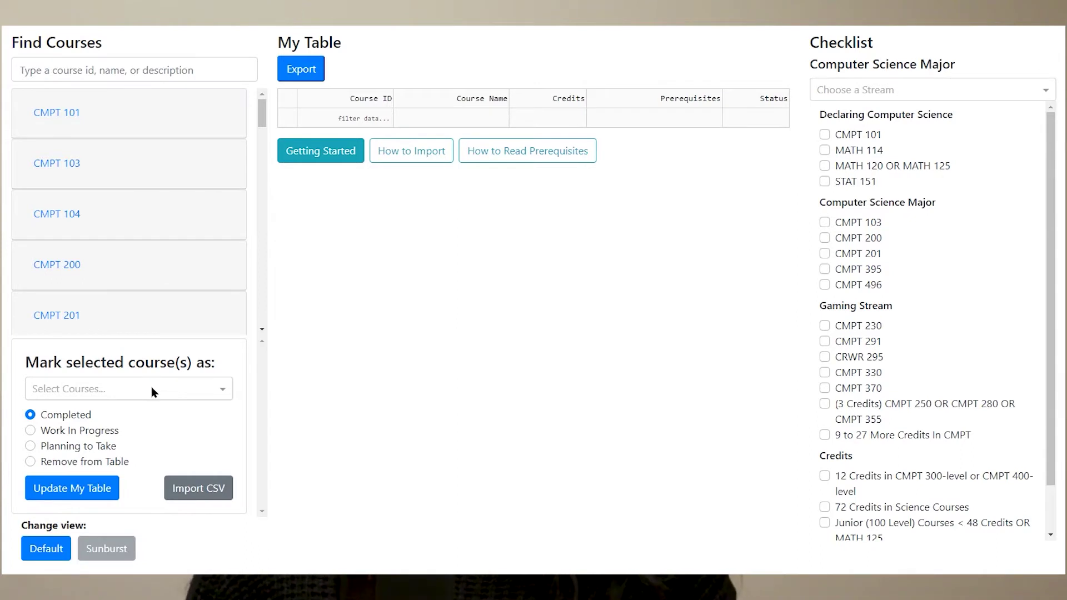
left_click(153, 391)
Step: Add CMPT 250 and CMPT 272 to My Table as Work In Progress
type("cmpt")
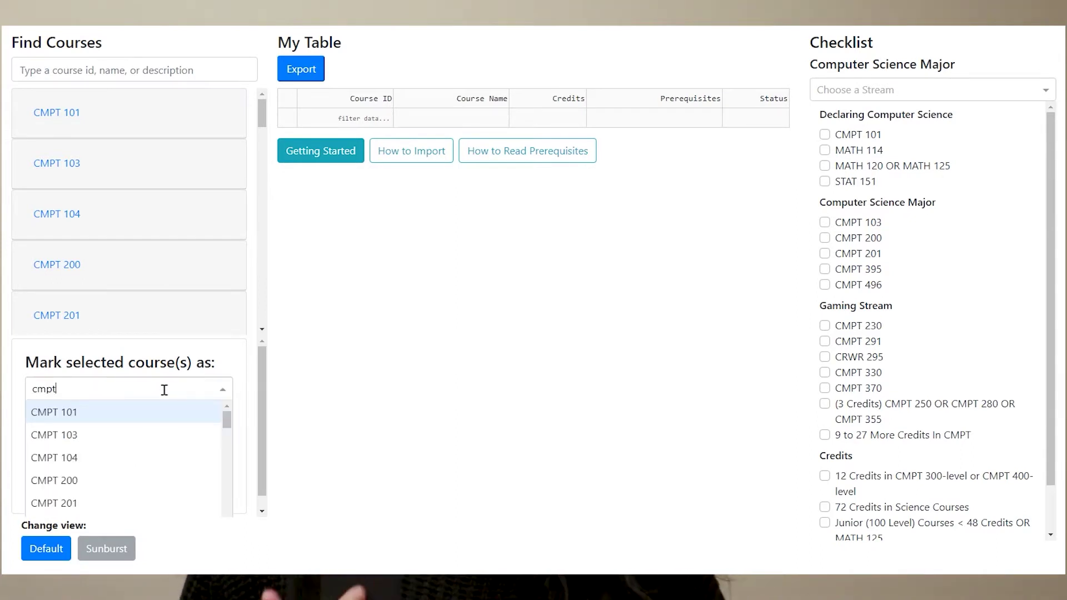
scroll(139, 448, "down", 3)
left_click(125, 458)
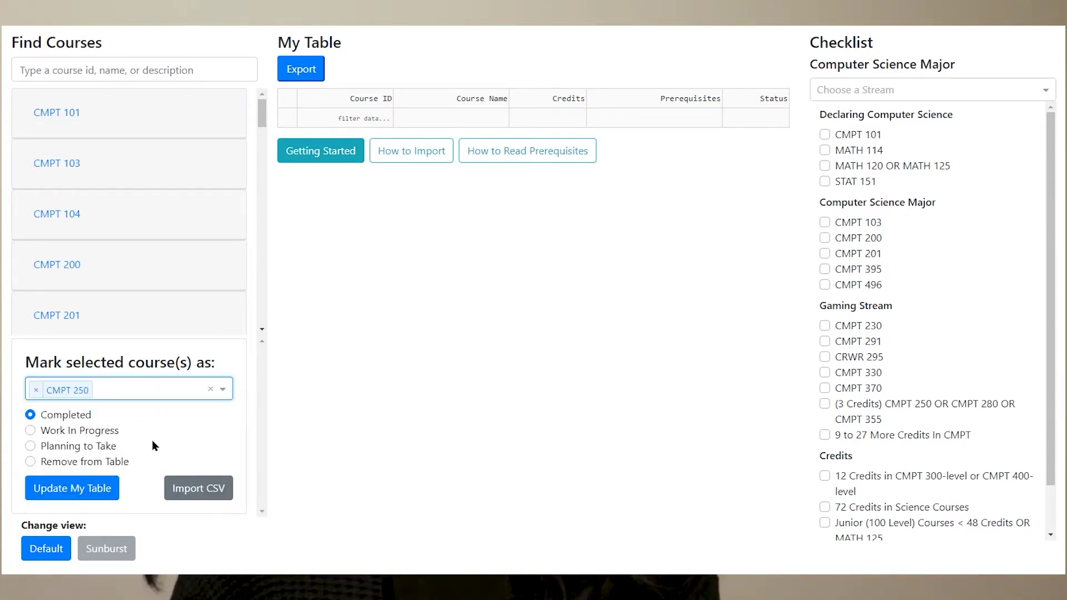
left_click(131, 386)
scroll(111, 453, "down", 5)
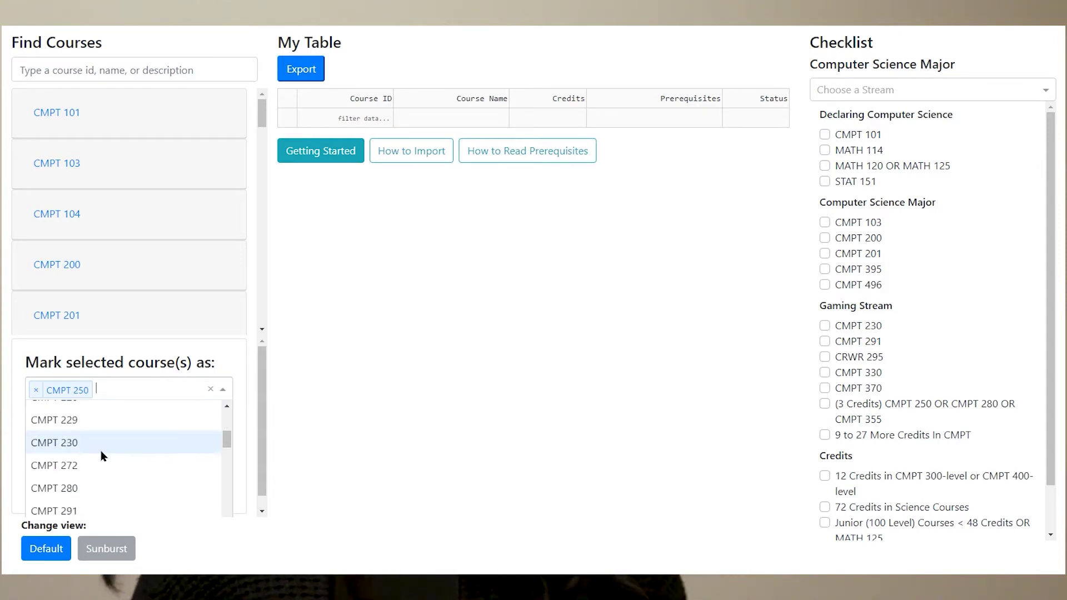
left_click(82, 466)
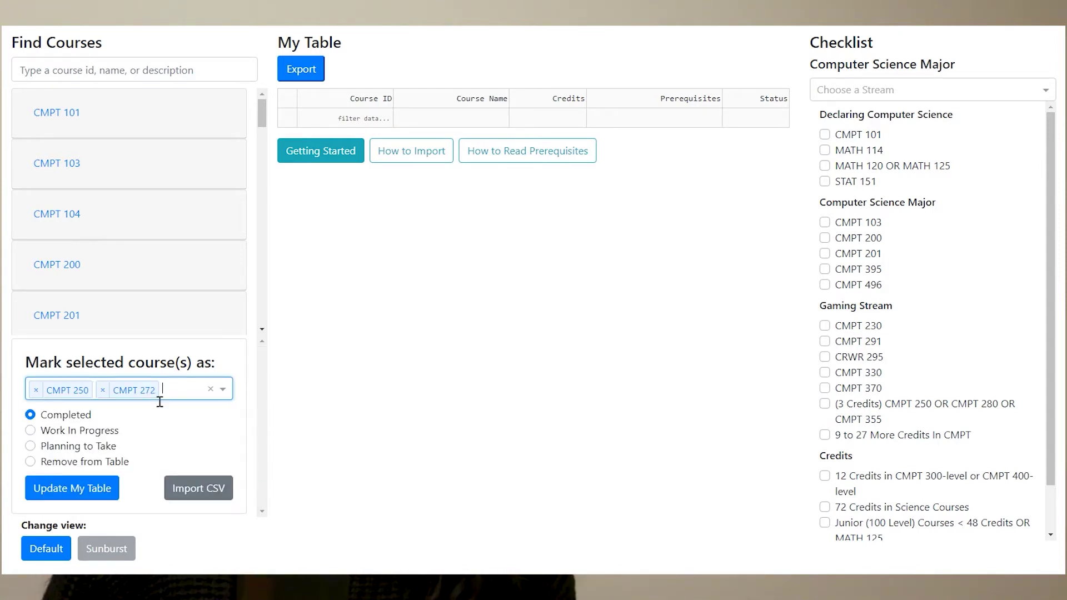
left_click(31, 430)
left_click(83, 487)
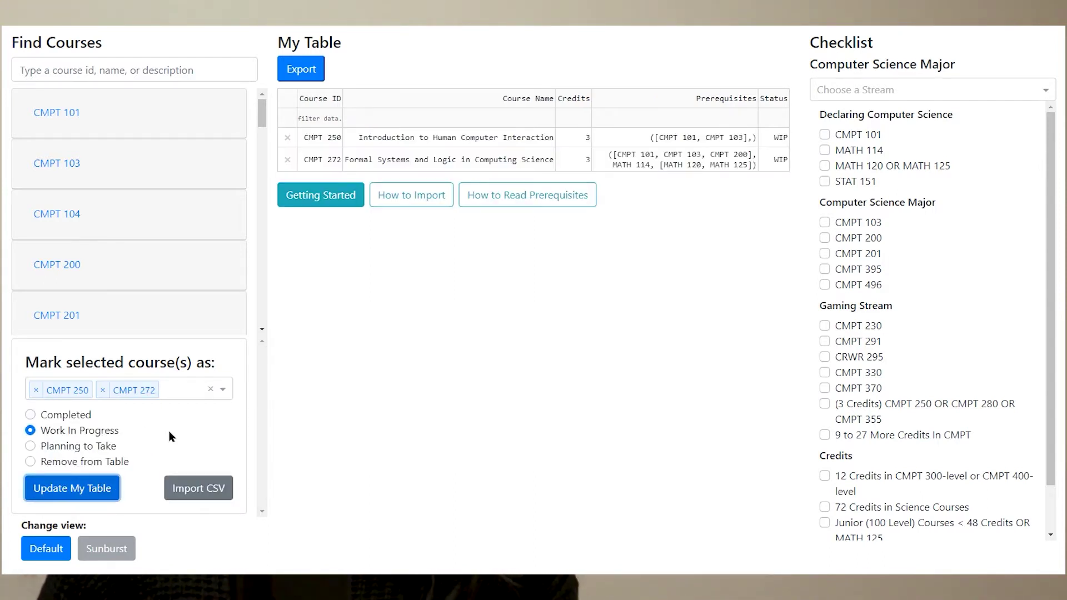
Step: Remove CMPT 250 from My Table, leaving only CMPT 272
left_click(102, 390)
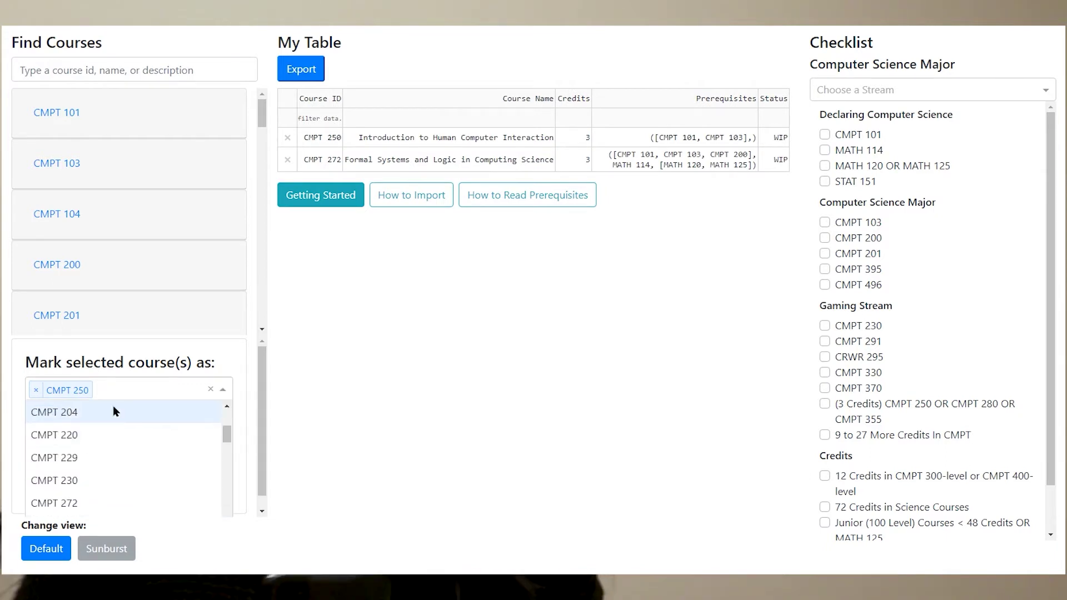
left_click(261, 412)
left_click(78, 461)
left_click(86, 488)
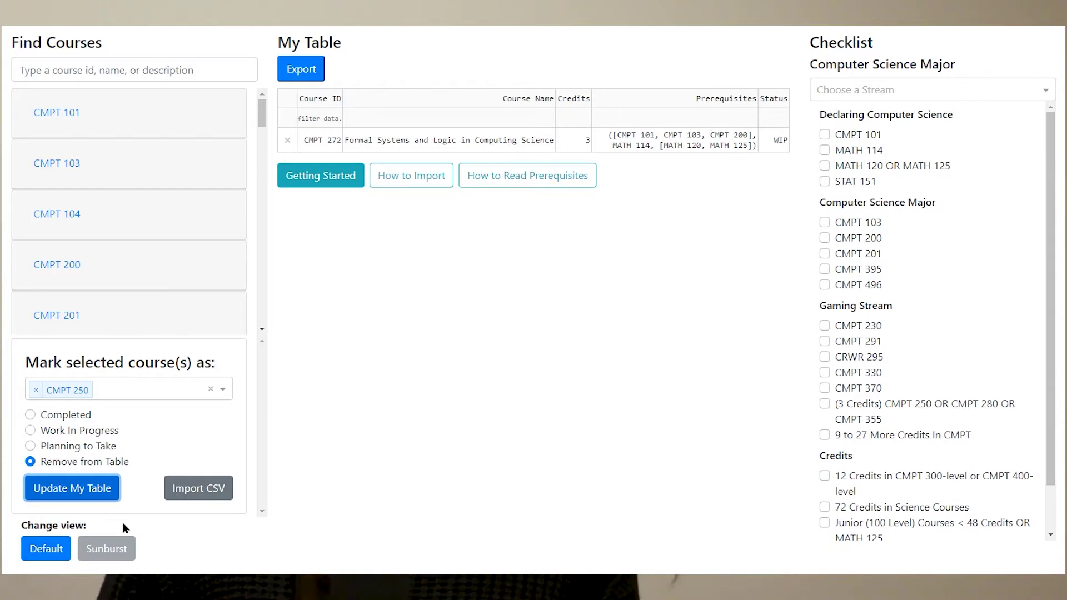
Step: Mark CMPT 101 and CMPT 201 as Work In Progress in My Table
left_click(61, 542)
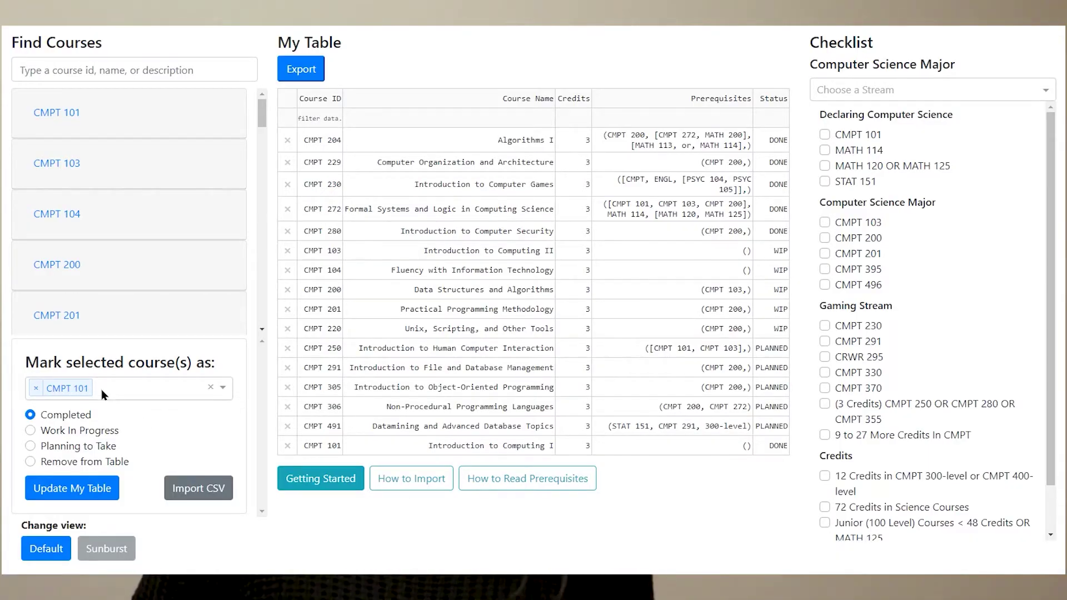
left_click(139, 388)
left_click(148, 491)
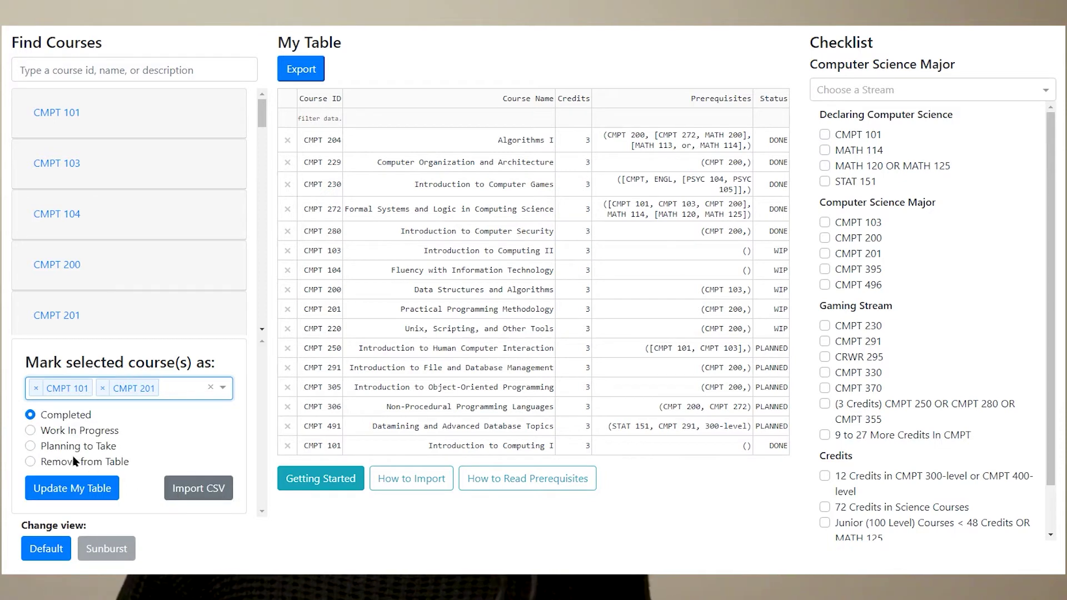
left_click(65, 432)
left_click(103, 489)
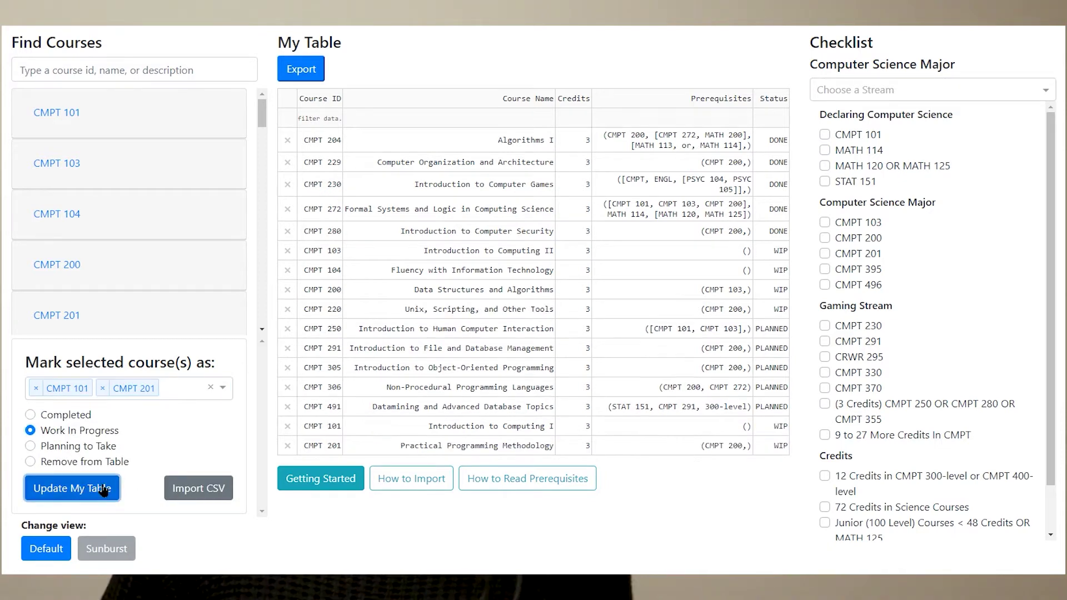
Step: Filter My Table's Status by DONE and mark CMPT 101, 201 and 104 as Completed
left_click(769, 118)
type("D")
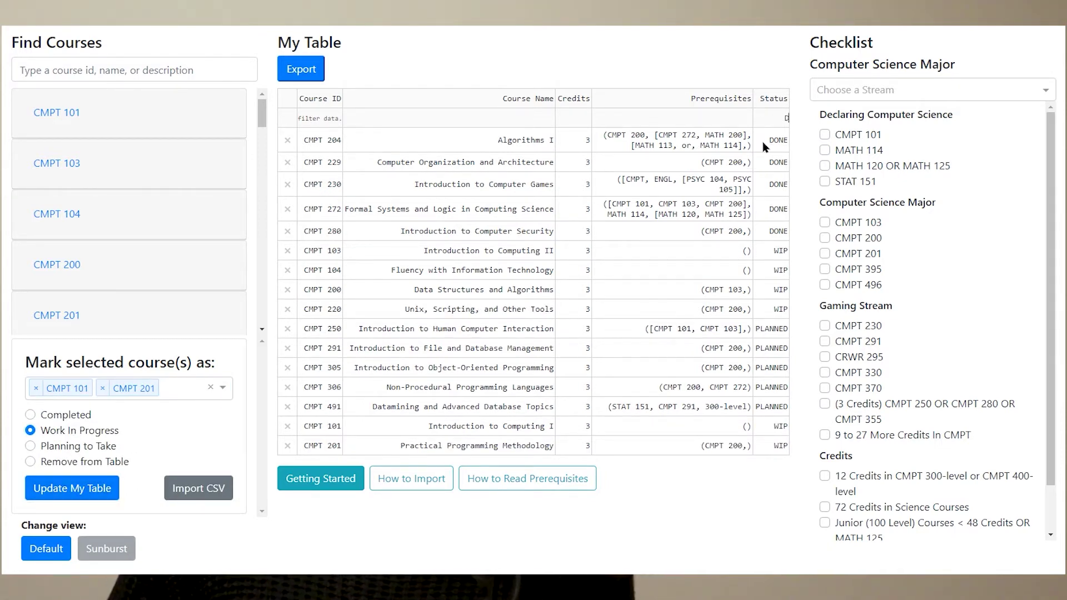
type("ONE")
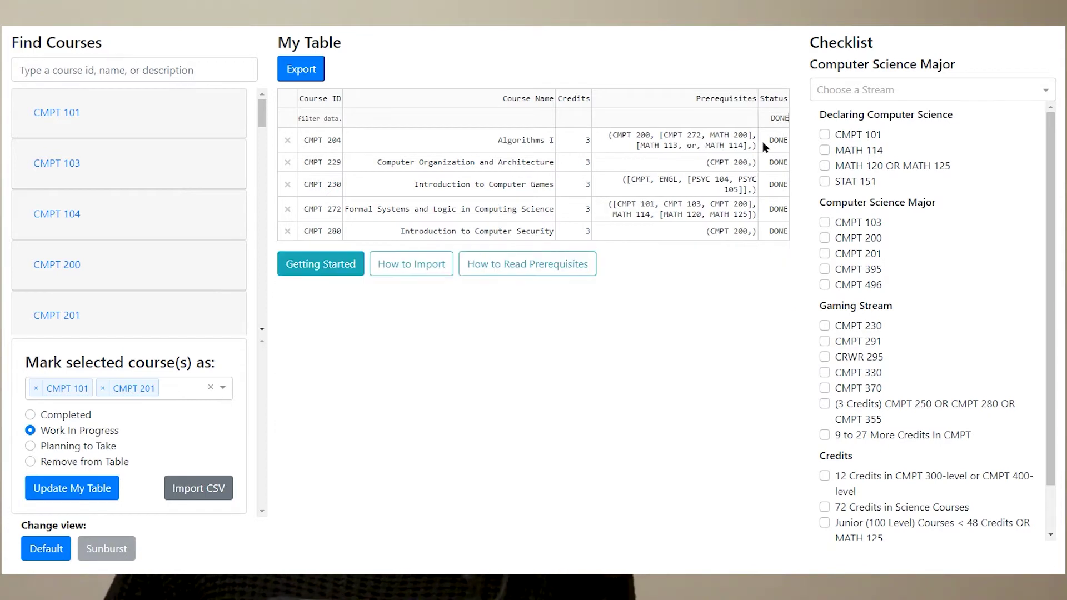
left_click(191, 383)
left_click(97, 435)
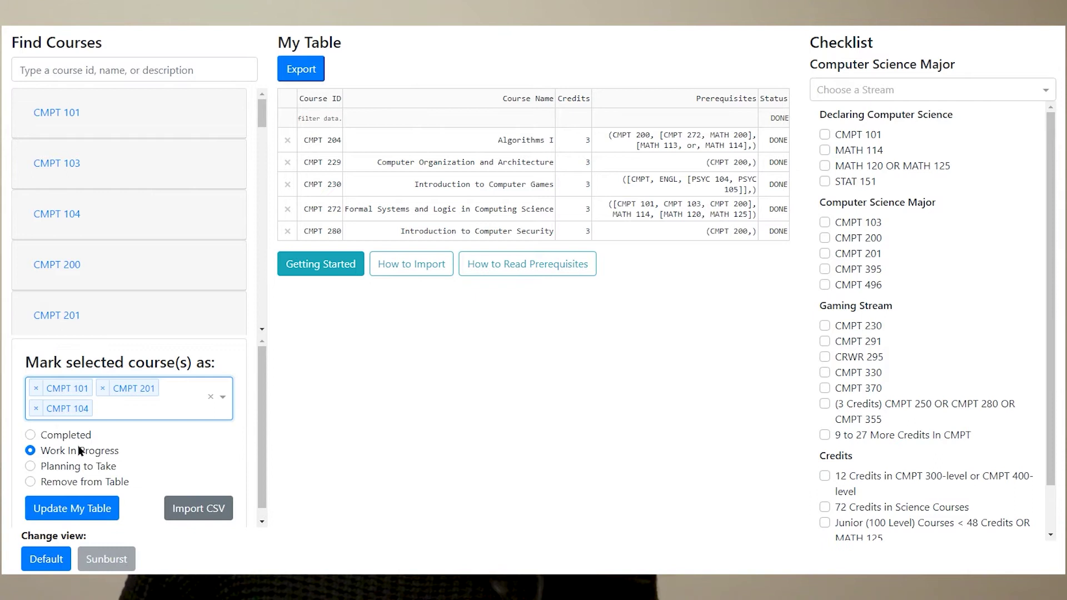
left_click(63, 434)
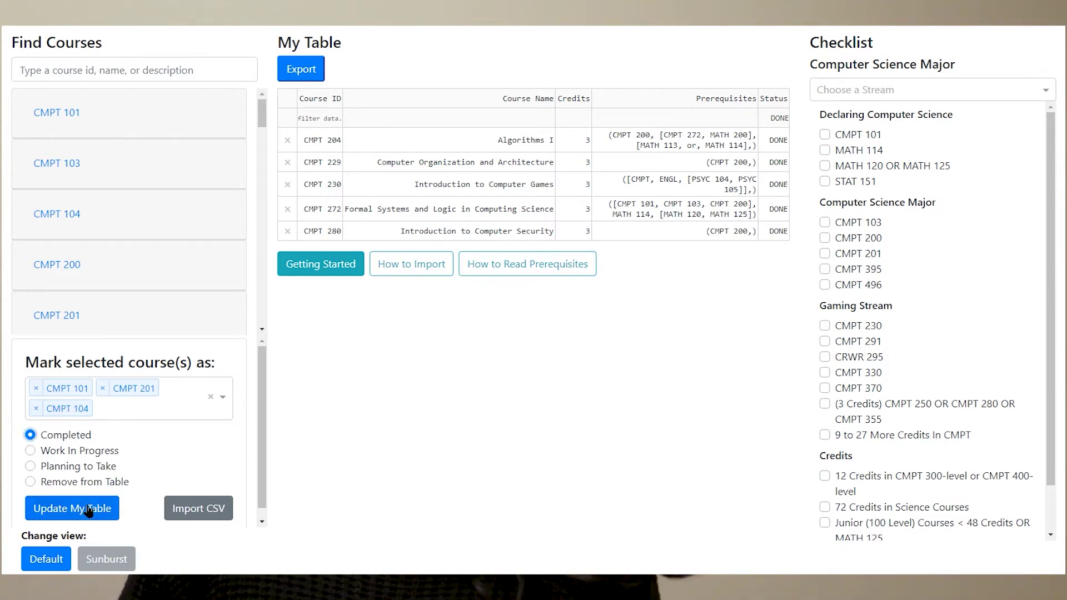
left_click(73, 509)
left_click(675, 239)
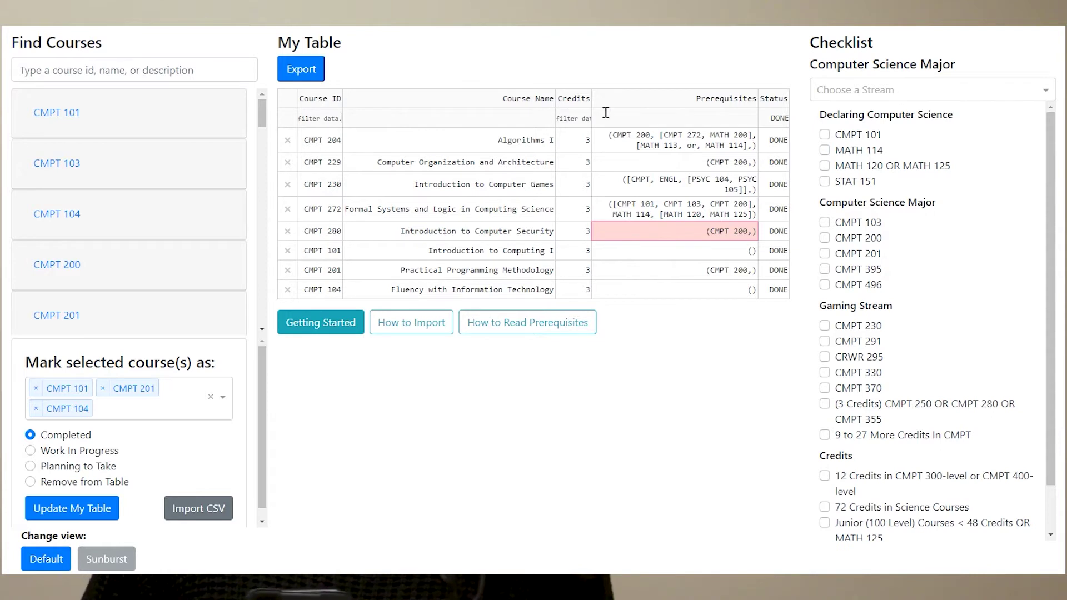
Step: Clear the DONE filter and try exporting My Table to CSV, then cancel
double_click(780, 116)
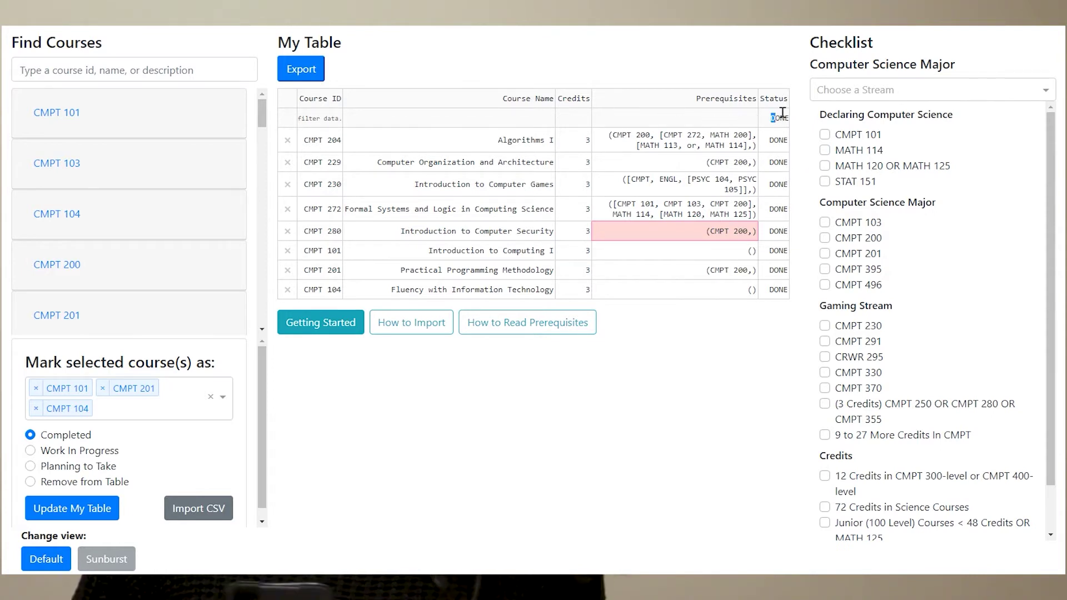
left_click(301, 70)
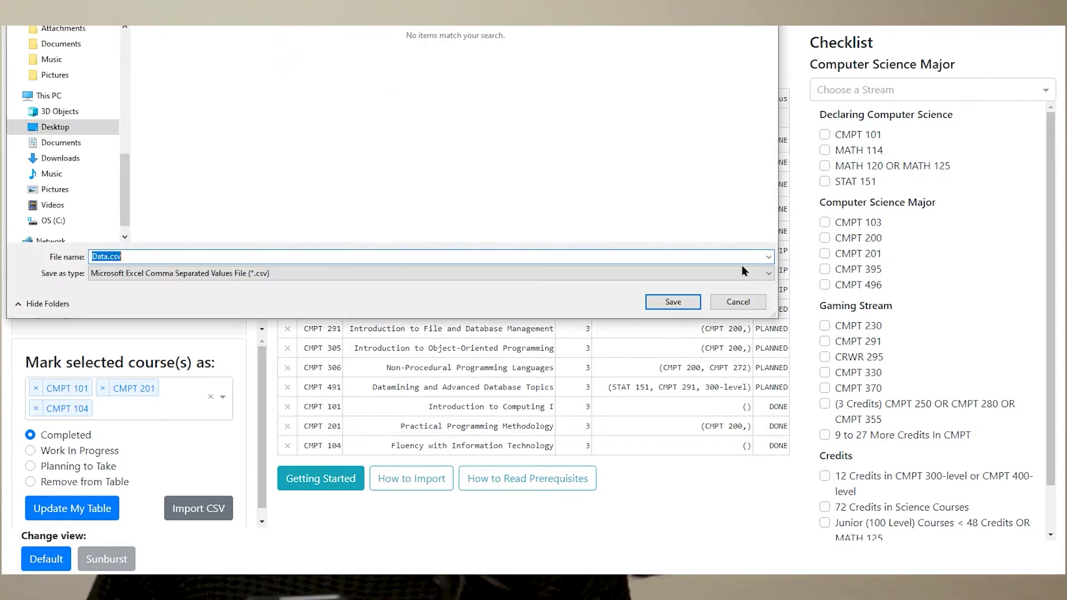
left_click(742, 302)
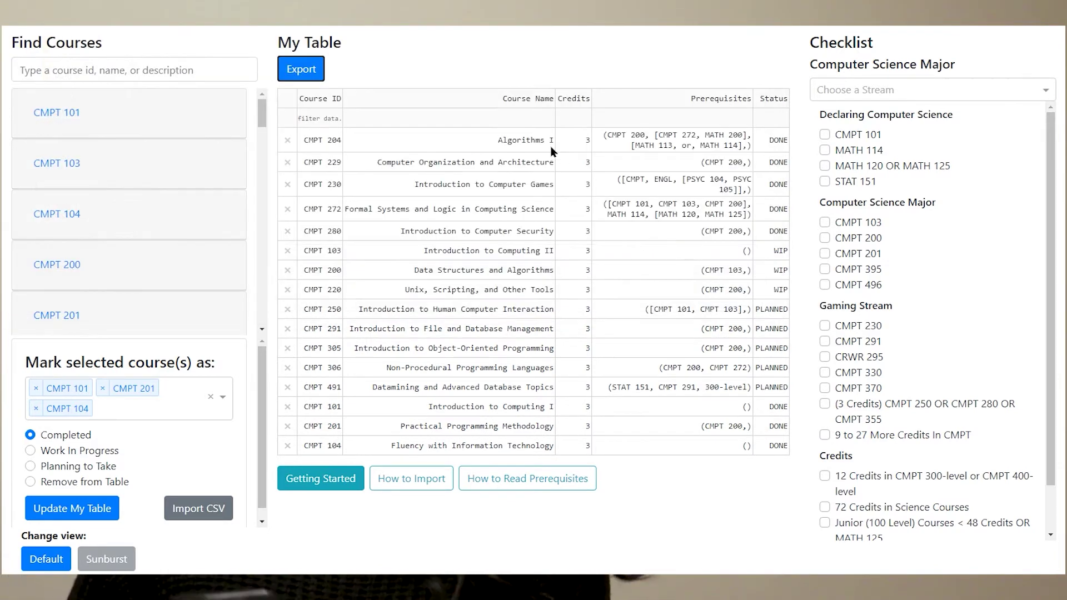
Step: Remove the CMPT 201, CMPT 104 and CMPT 101 tags from the course selection
left_click(321, 162)
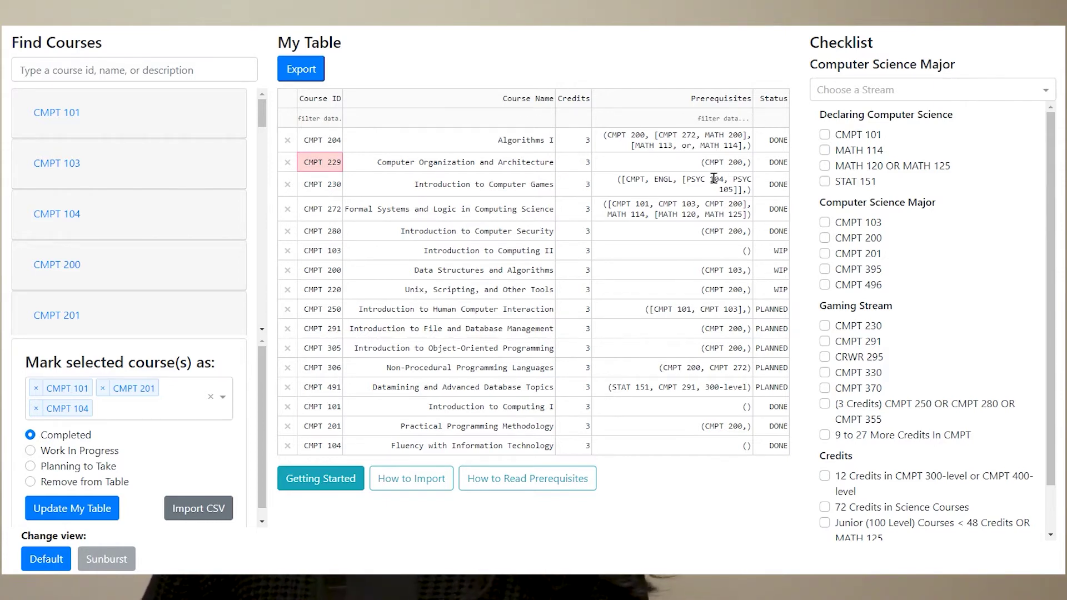
left_click(103, 390)
left_click(103, 389)
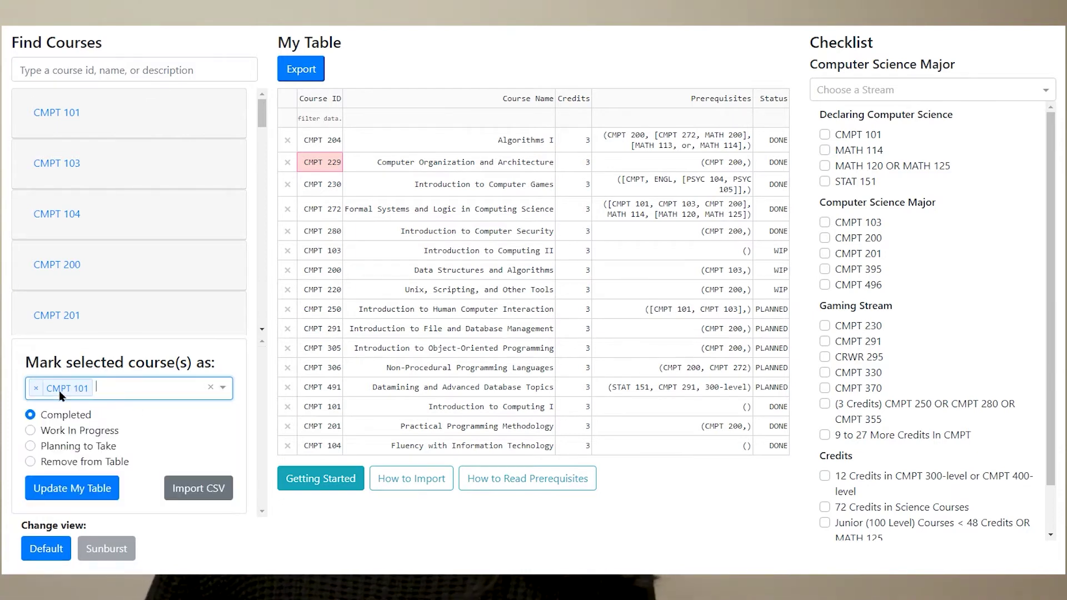
left_click(35, 388)
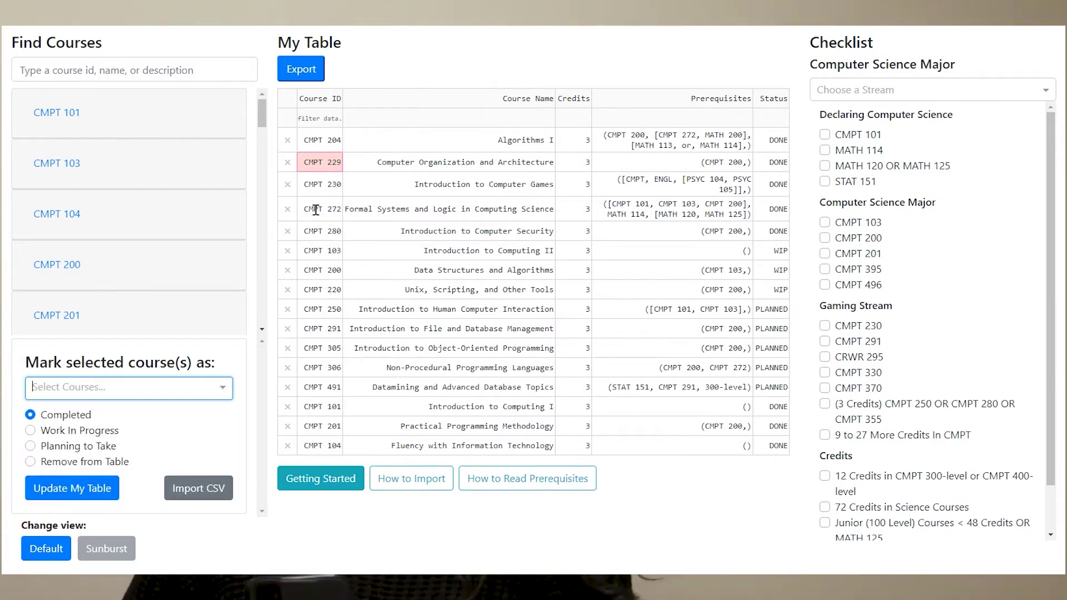
Step: Try a WIP Status filter and a 3 Credits filter on My Table, then clear both
left_click(767, 118)
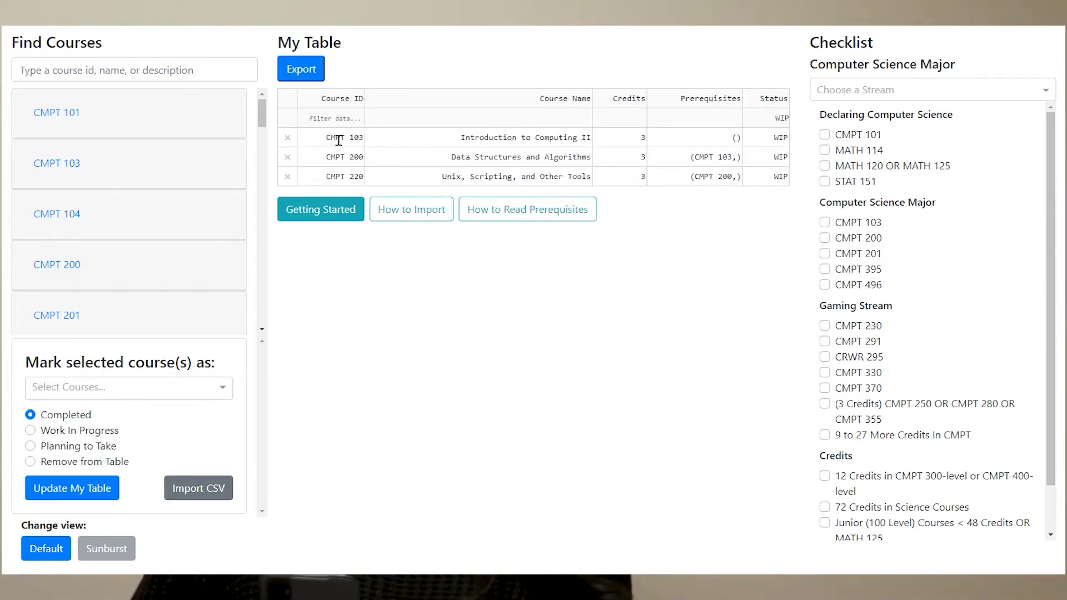
left_click(338, 139)
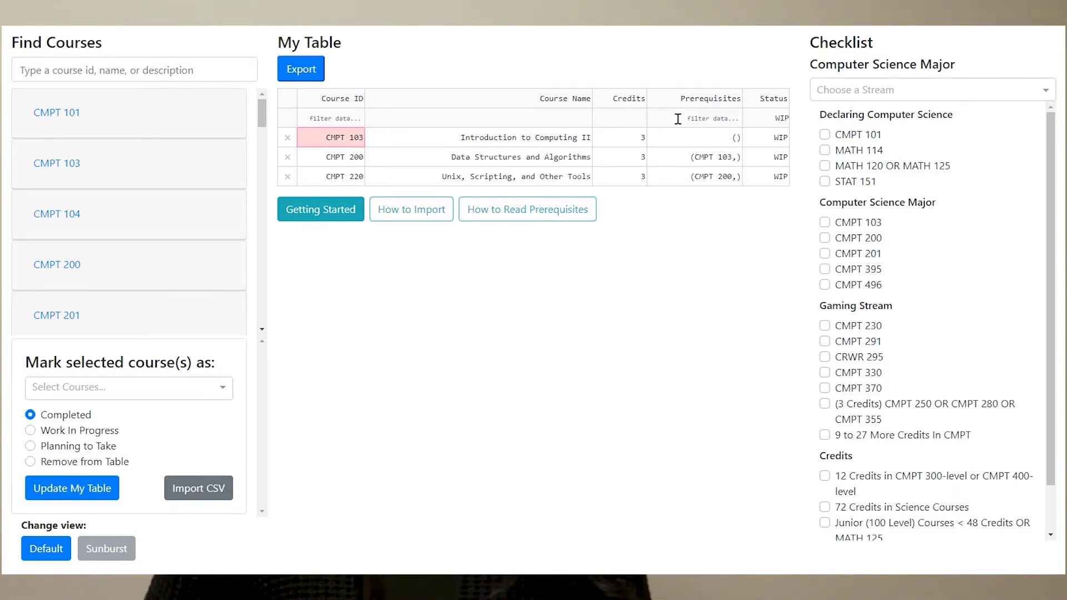
type("3")
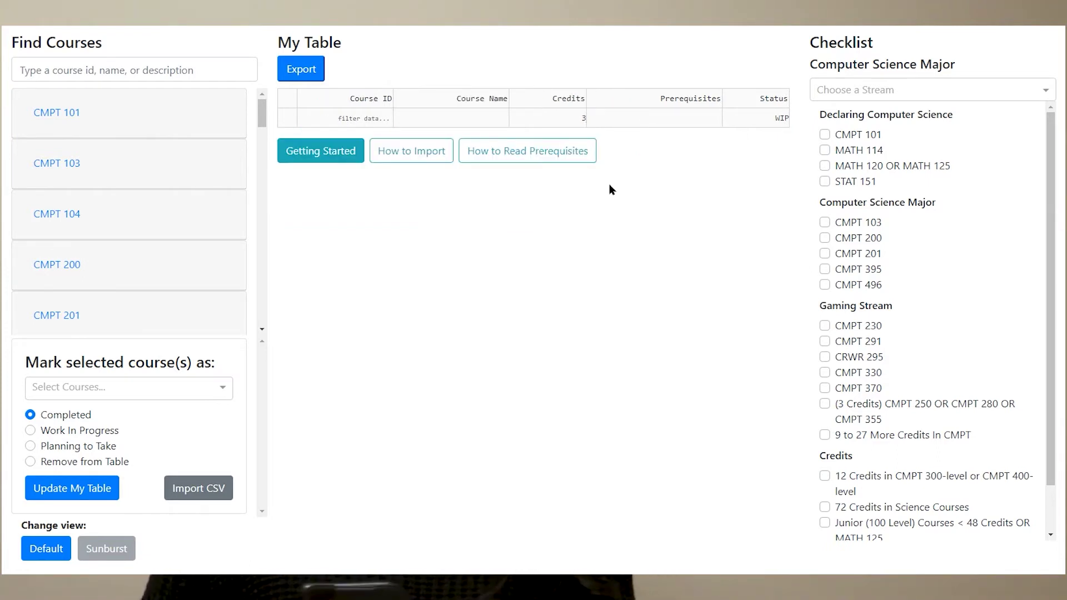
key("BackSpace")
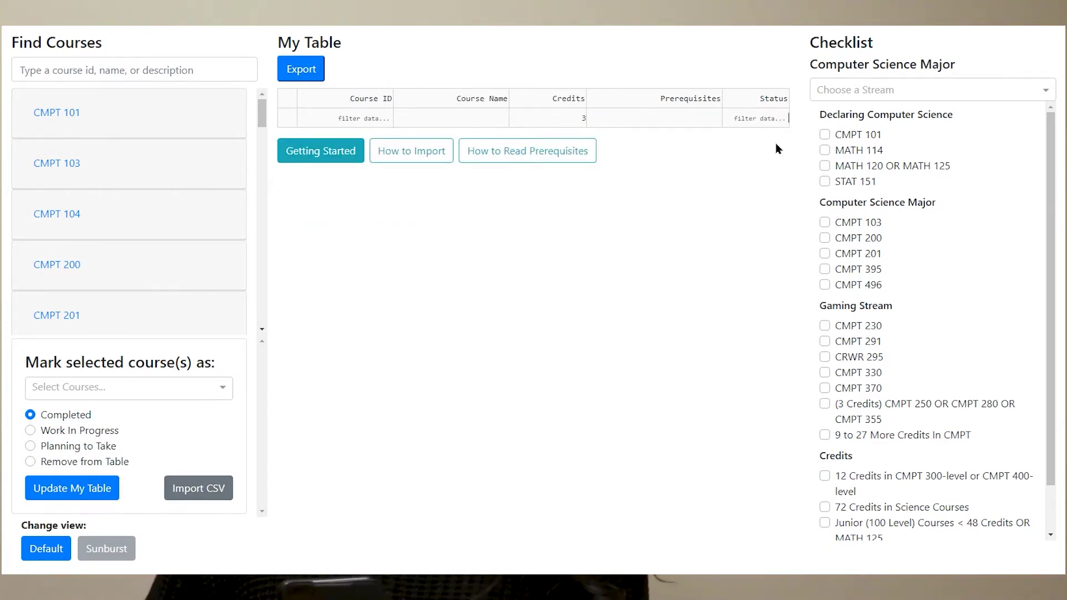
left_click_drag(572, 117, 612, 117)
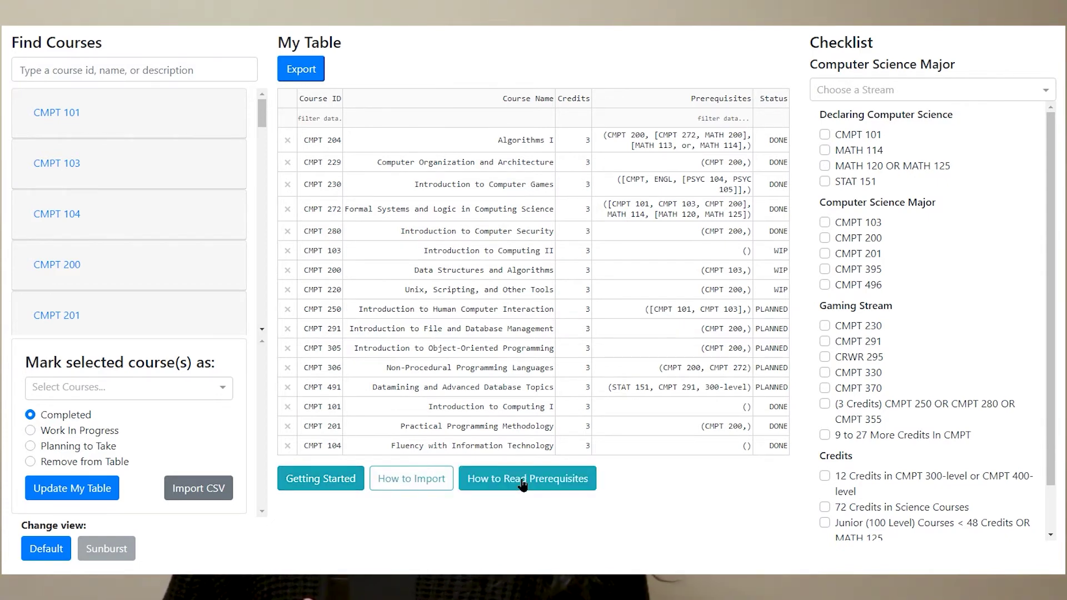
left_click(321, 479)
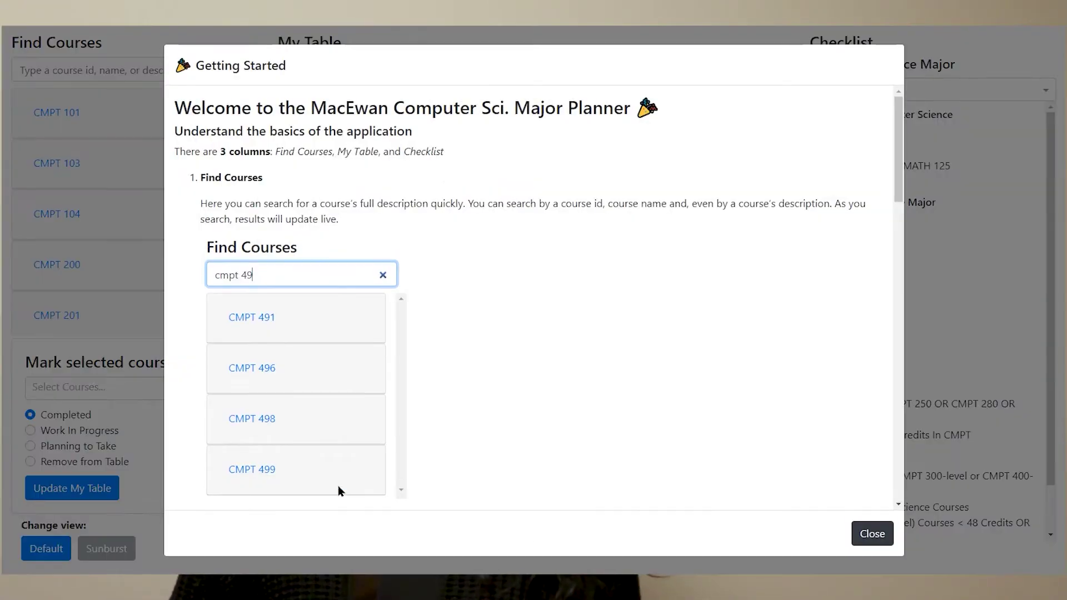
scroll(371, 289, "down", 3)
scroll(371, 289, "down", 5)
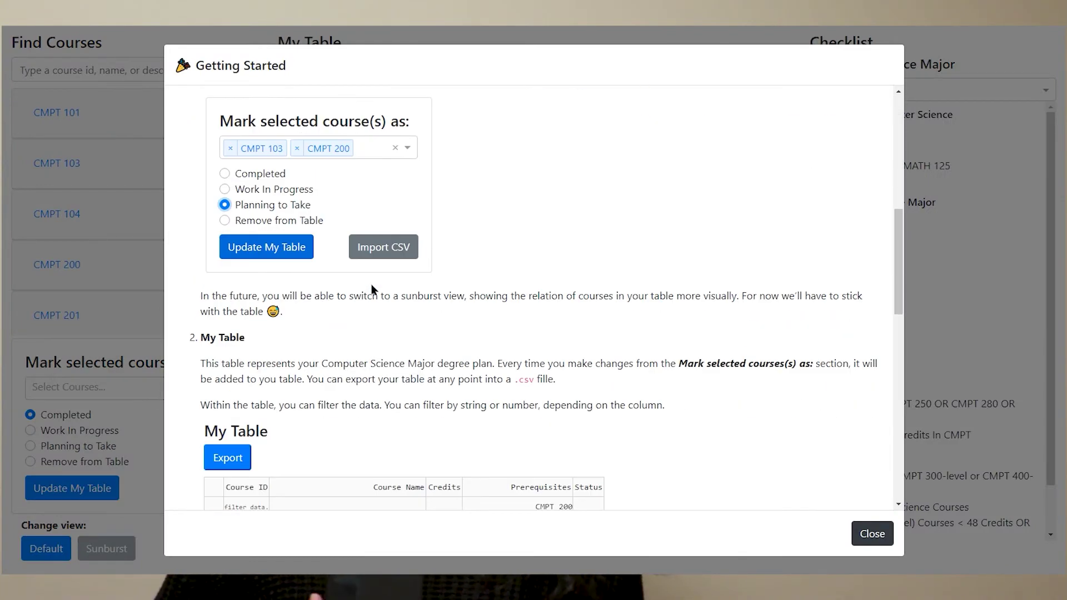
scroll(371, 289, "down", 3)
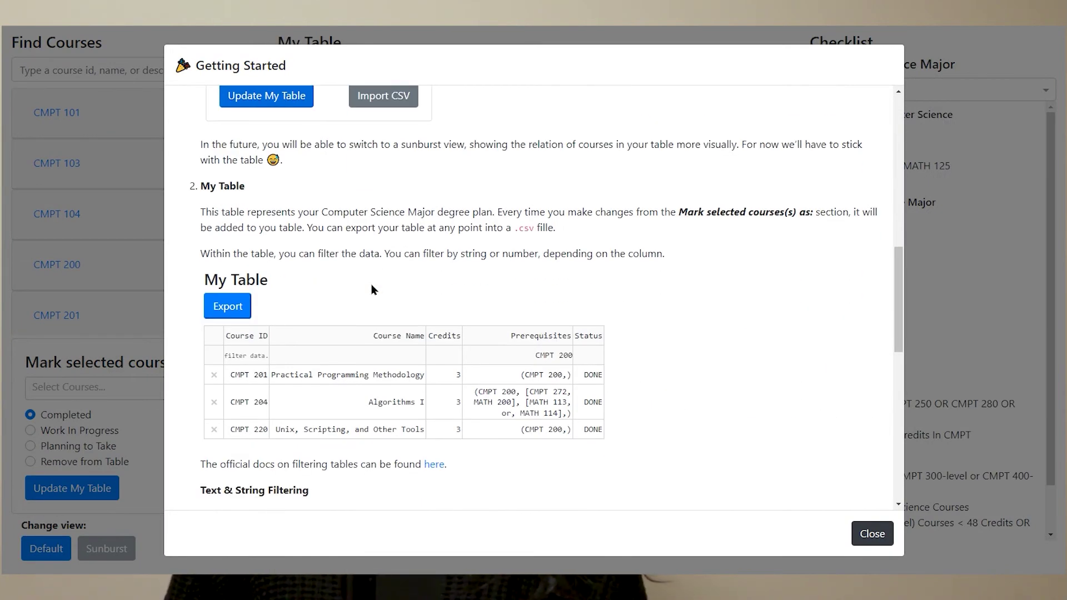
scroll(371, 289, "down", 3)
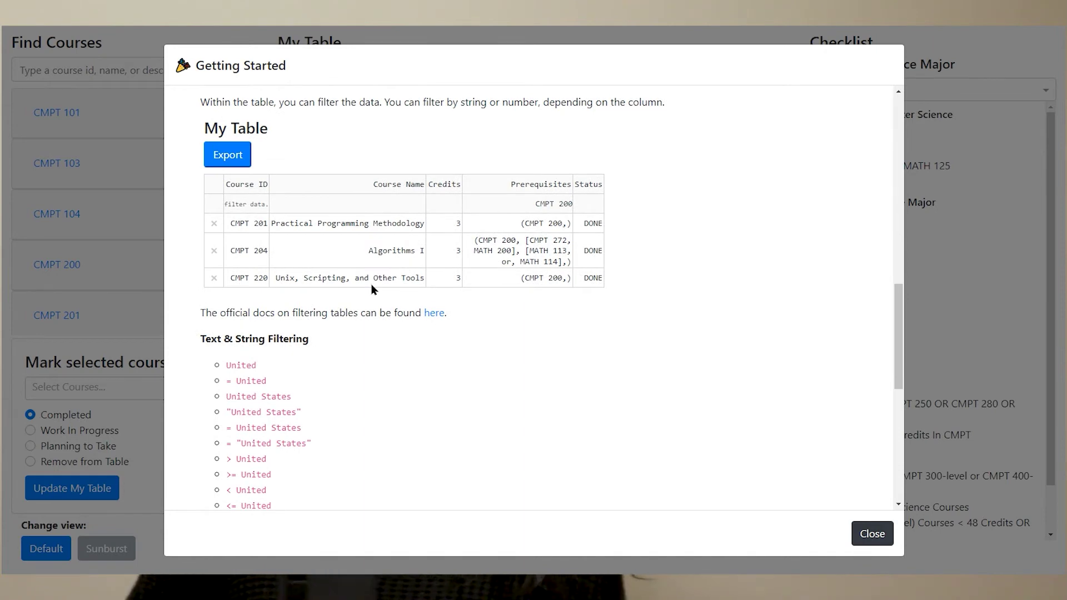
scroll(371, 289, "down", 3)
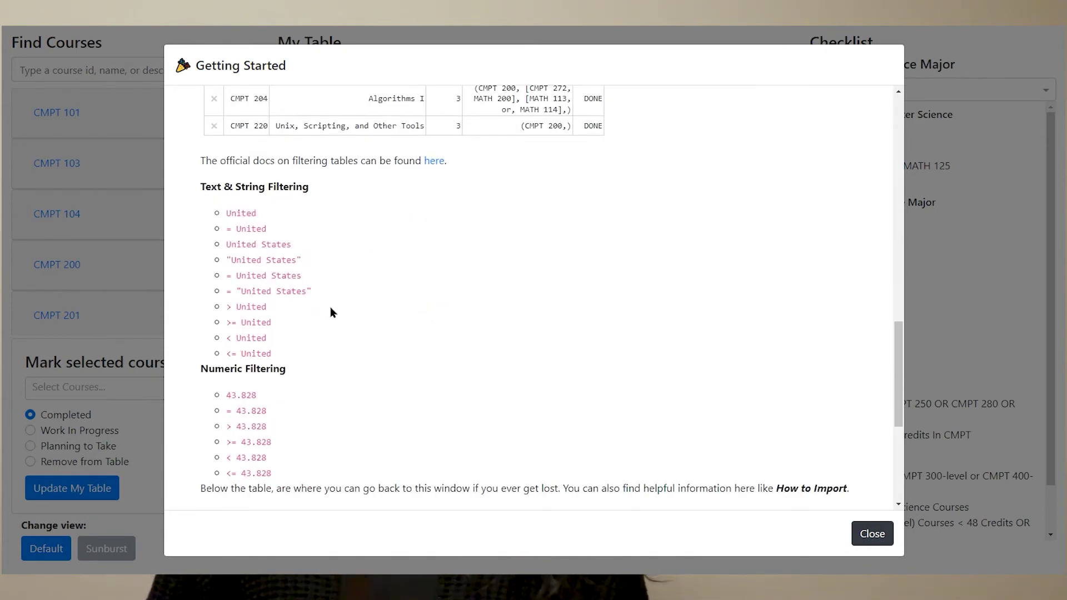
key("Escape")
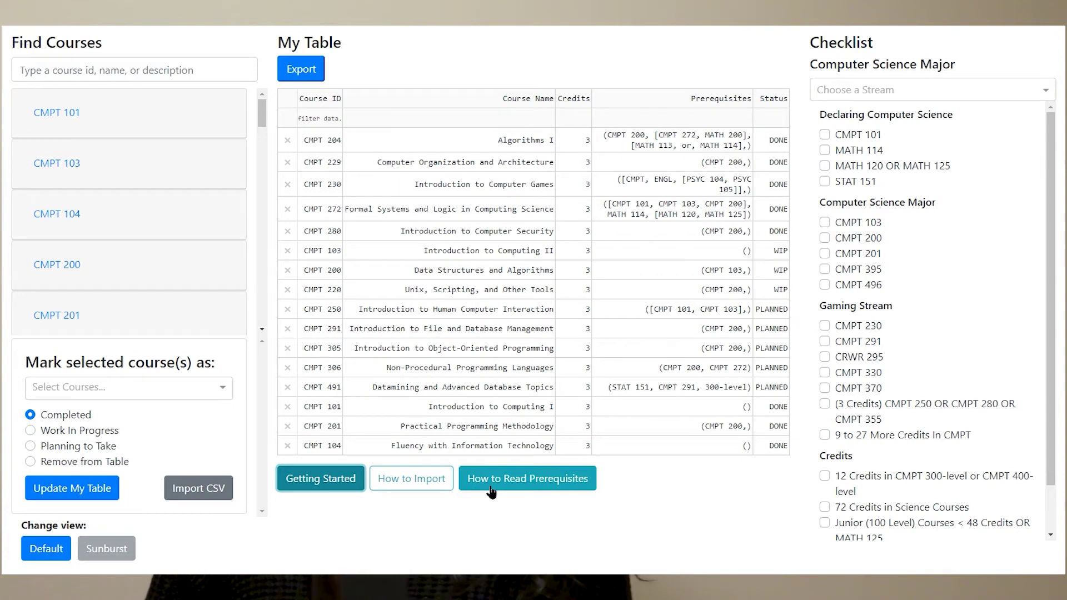
left_click(439, 484)
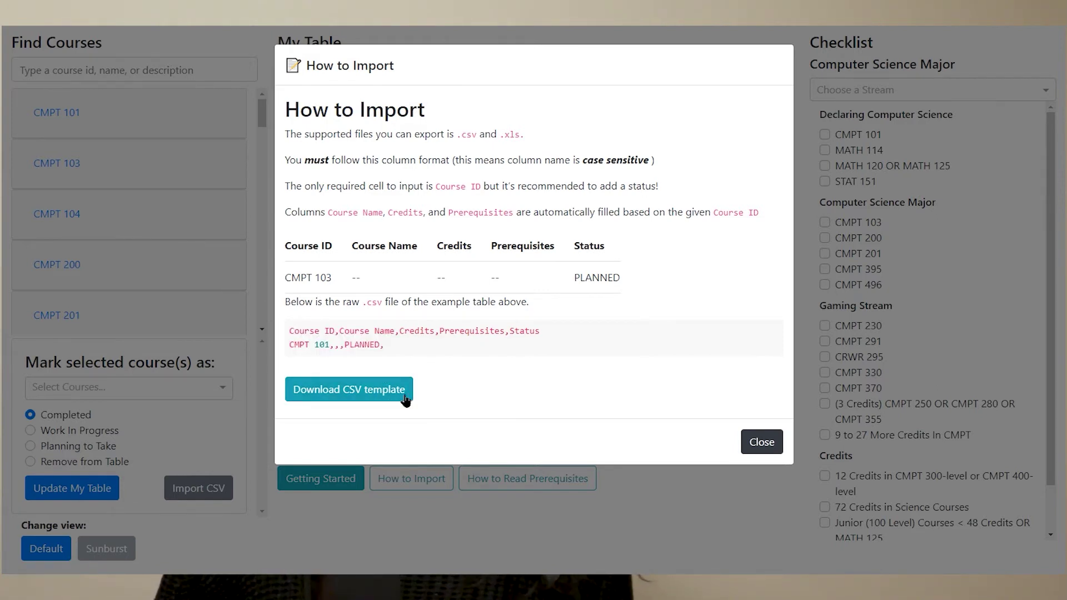
Step: Close the import instructions, then view and close the How to Read Prerequisites guide
left_click(768, 448)
left_click(547, 478)
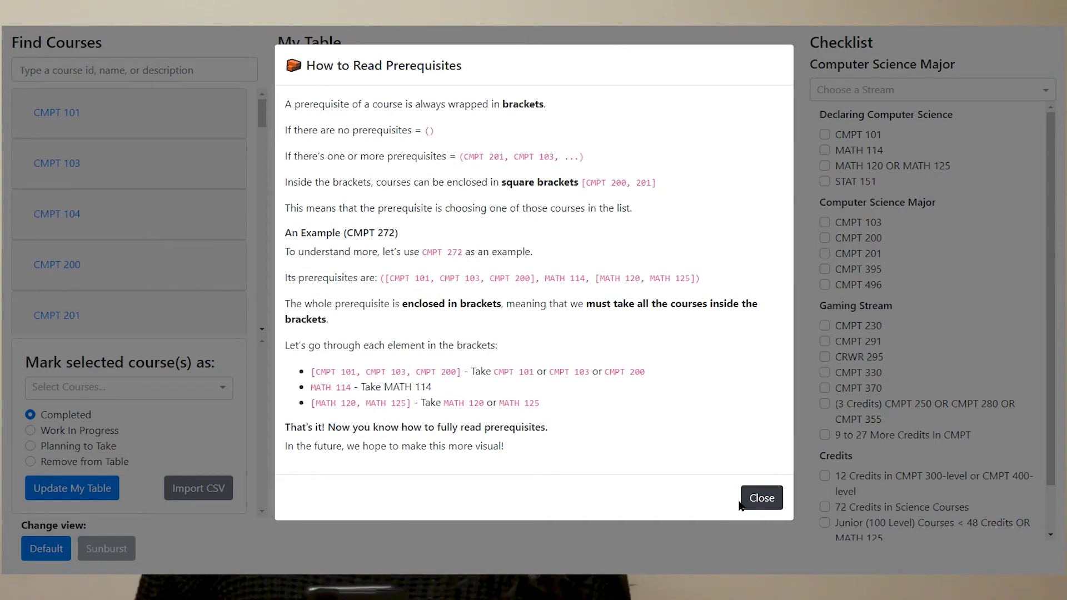
left_click(775, 512)
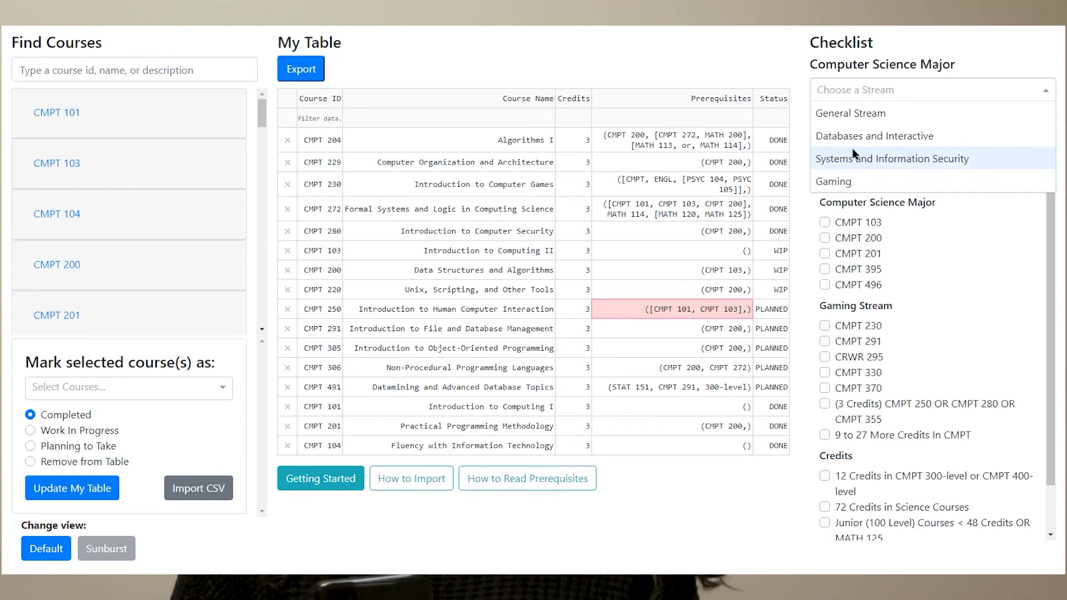
Step: Preview the General, Databases and Interactive, and Systems streams, then choose Gaming
left_click(860, 114)
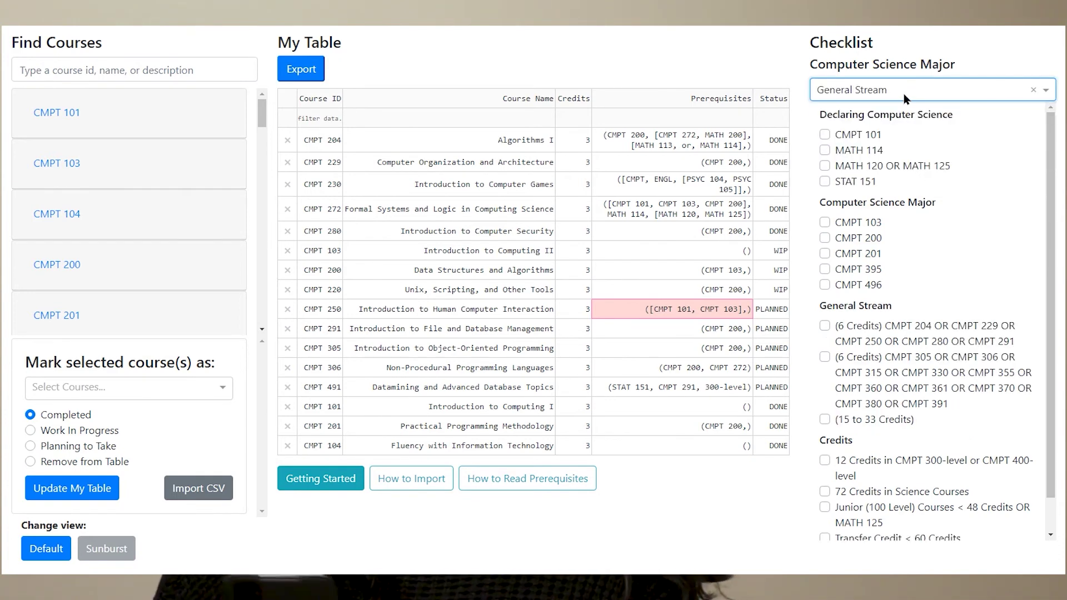
left_click(904, 94)
left_click(896, 136)
left_click(909, 96)
left_click(922, 157)
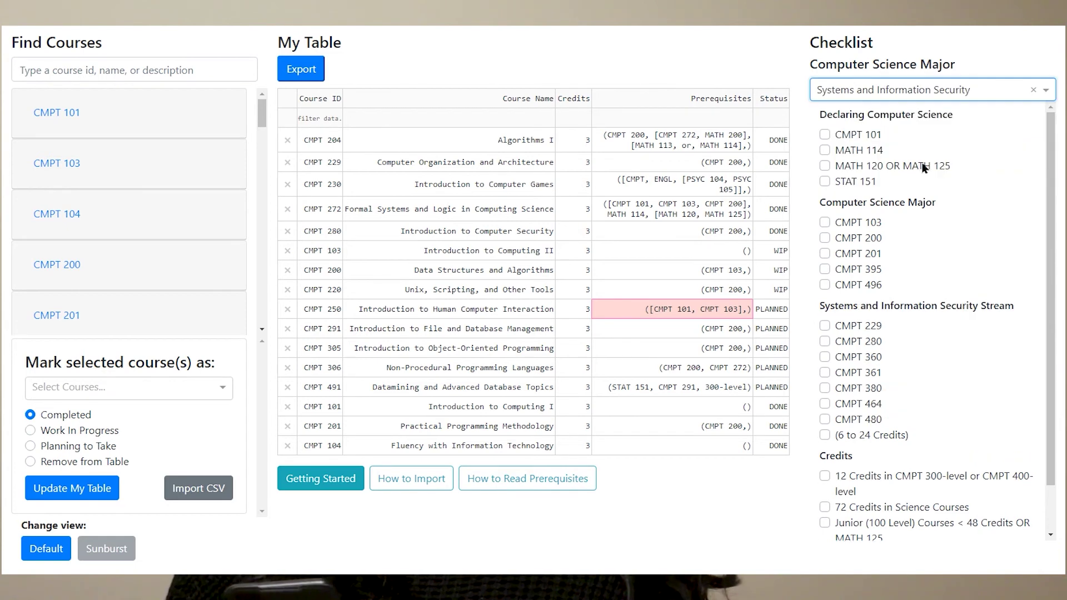
left_click(904, 89)
left_click(856, 177)
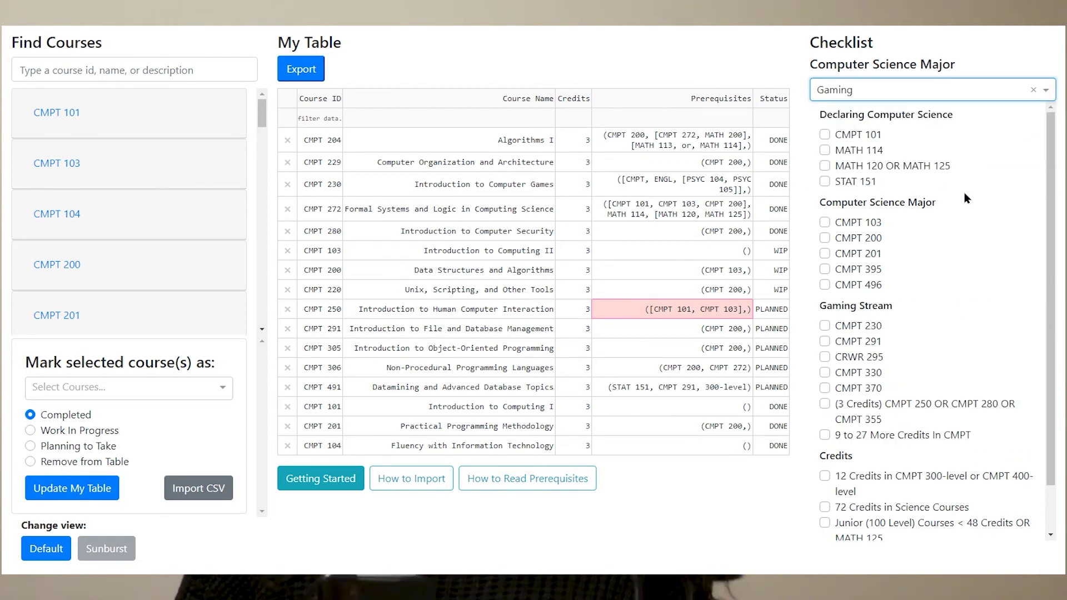
Step: Tick CMPT 230, CMPT 103 and CMPT 101 in the Checklist
left_click(870, 330)
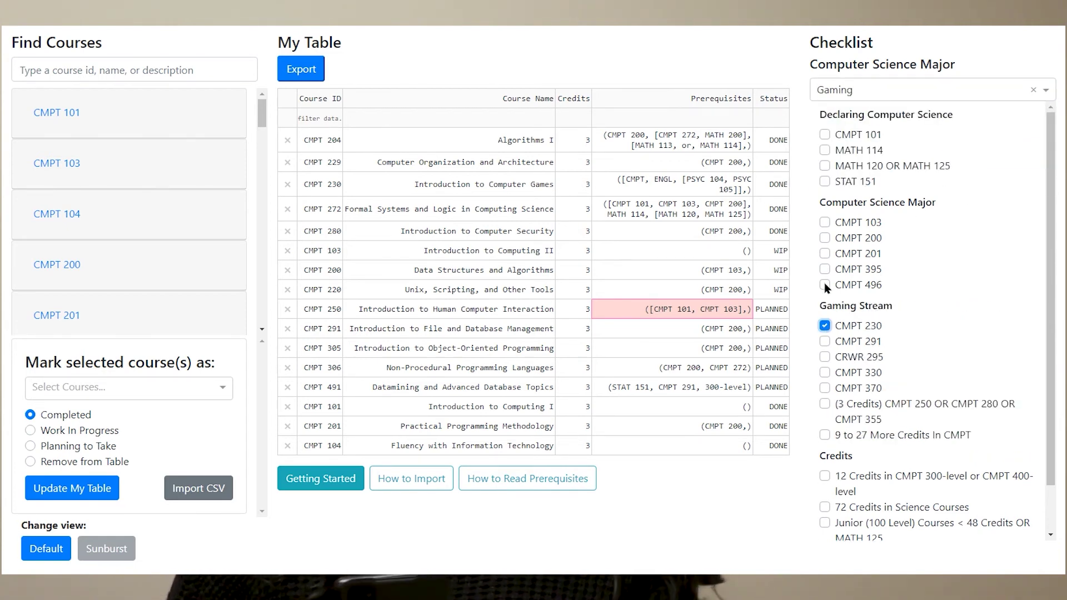
left_click(824, 225)
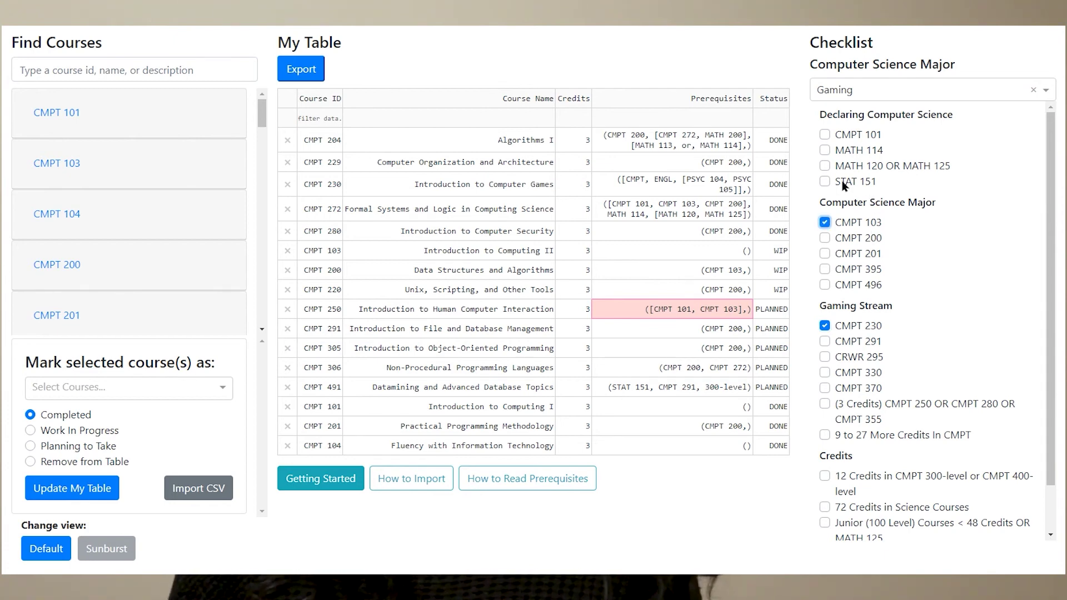
left_click(825, 136)
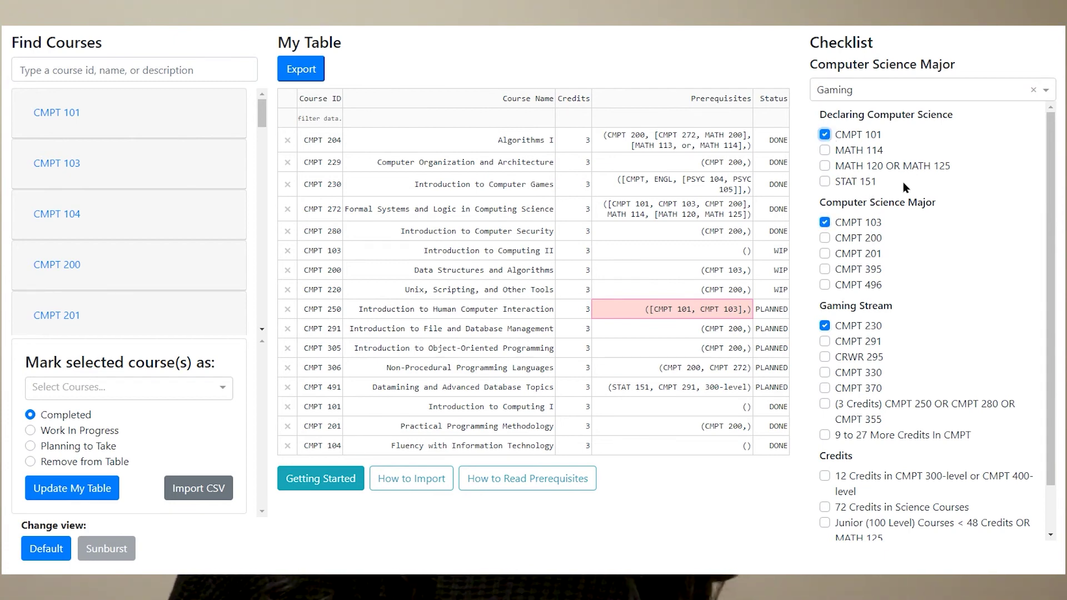